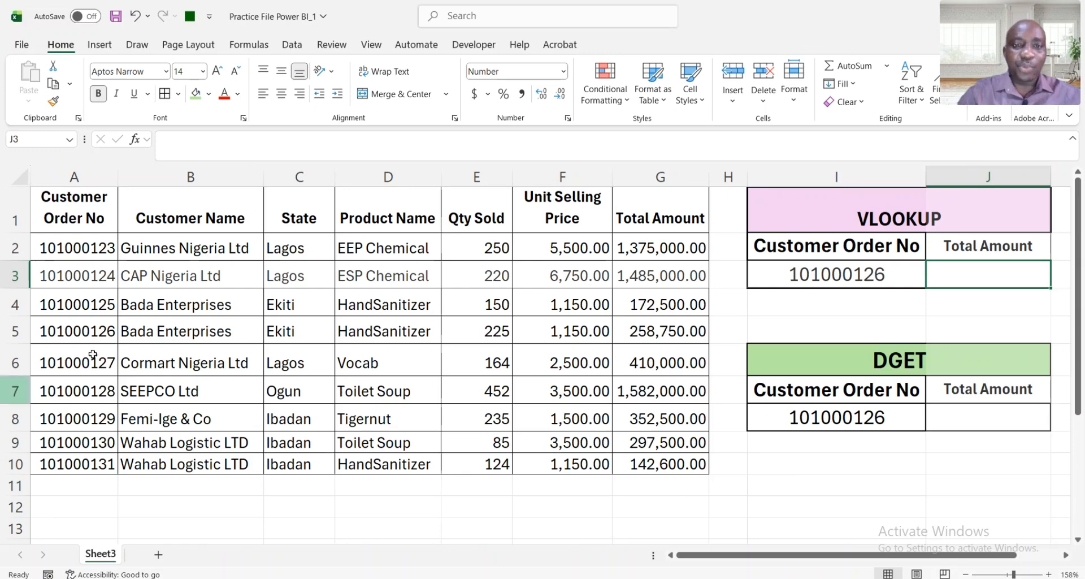
{"action": "left_click", "coordinate": [185, 221]}
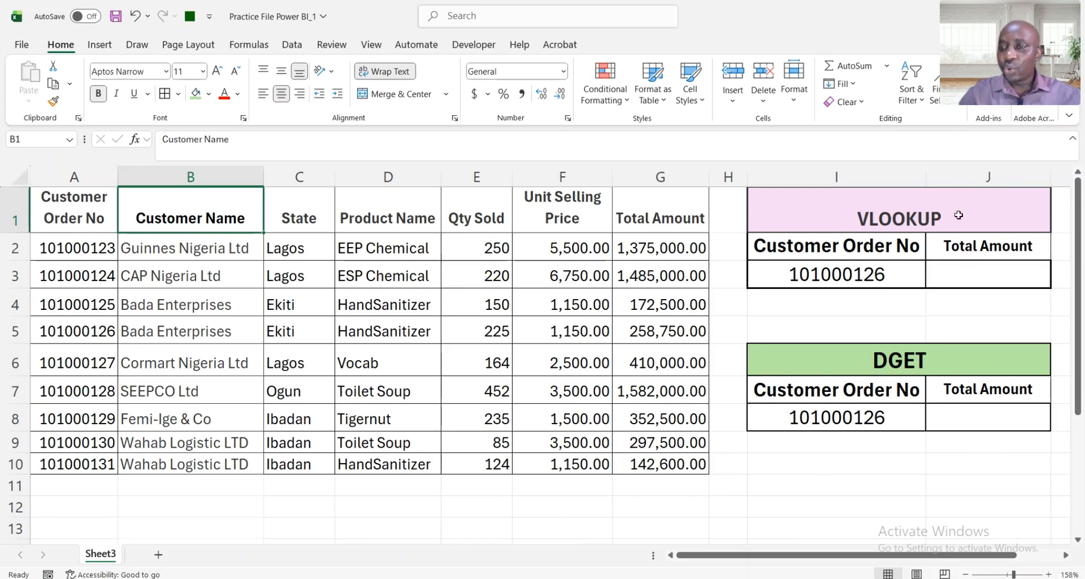
{"action": "left_click", "coordinate": [954, 351]}
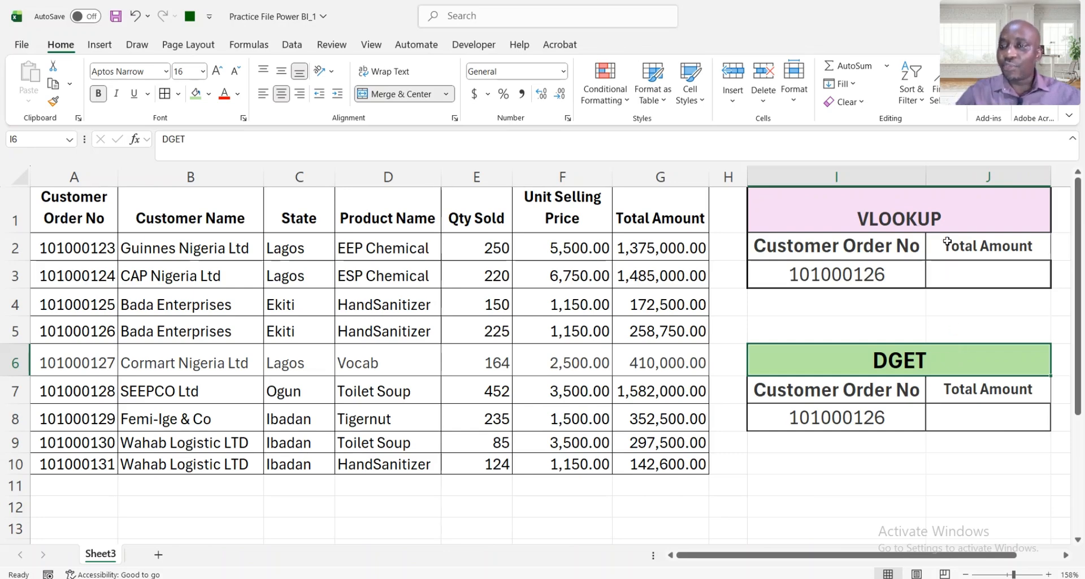
Start a VLOOKUP formula in cell J3 with I3 as the lookup value.
{"action": "left_click", "coordinate": [960, 268]}
{"action": "type", "text": "="}
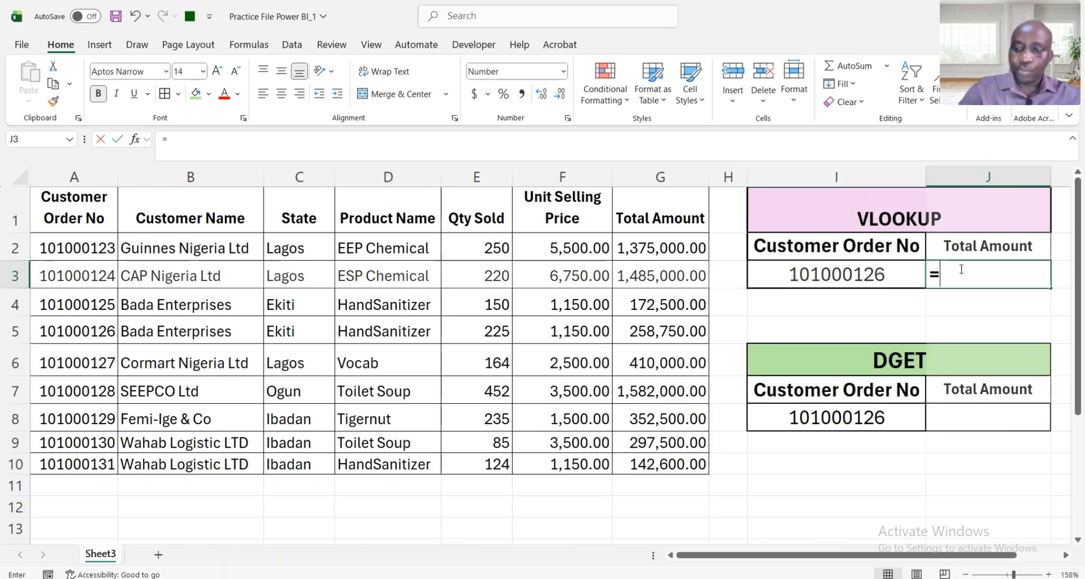
{"action": "type", "text": "VLO"}
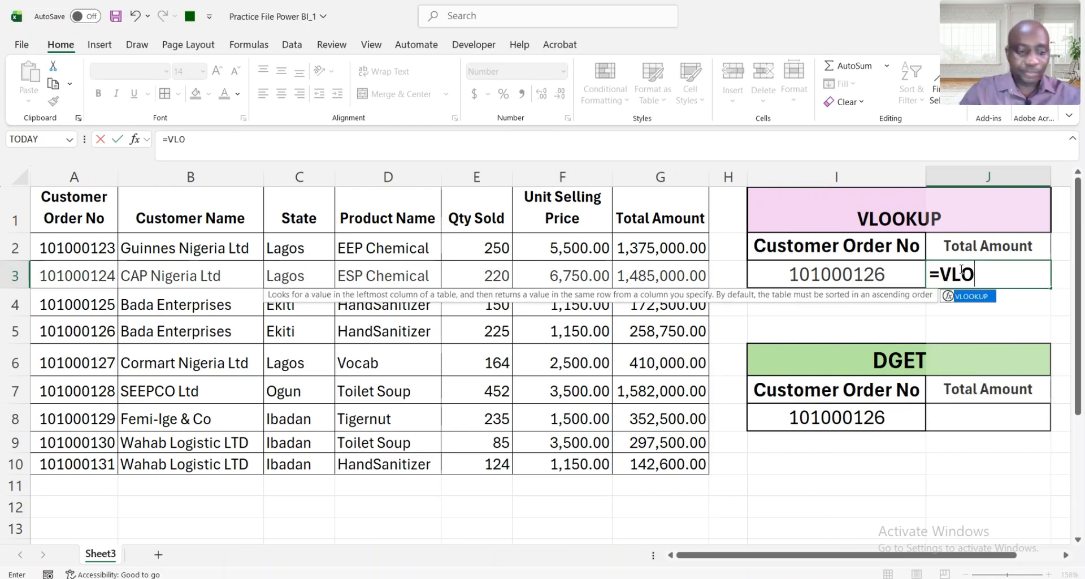
{"action": "key", "text": "Tab"}
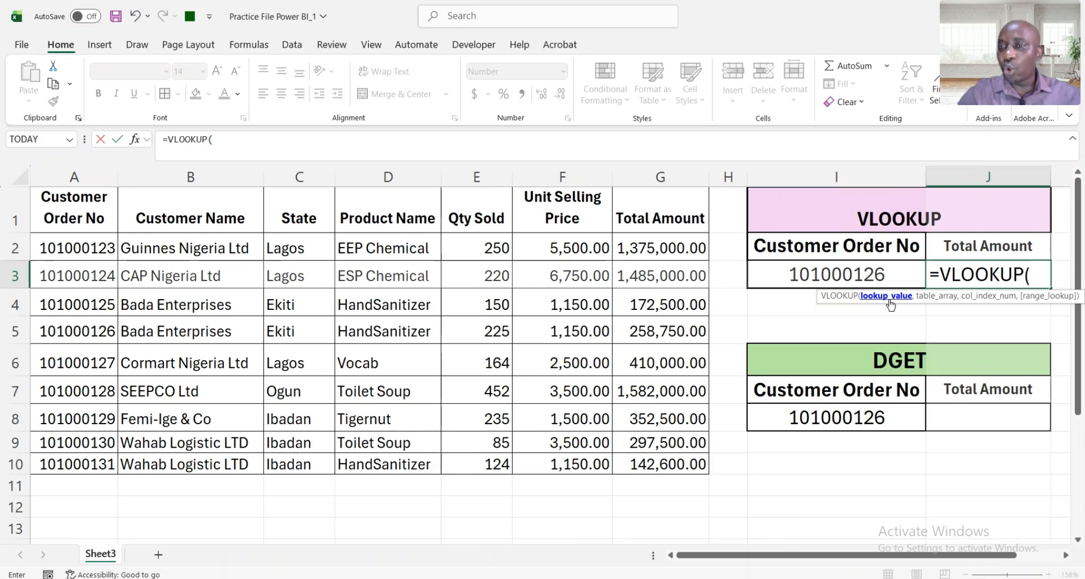
{"action": "left_click", "coordinate": [872, 276]}
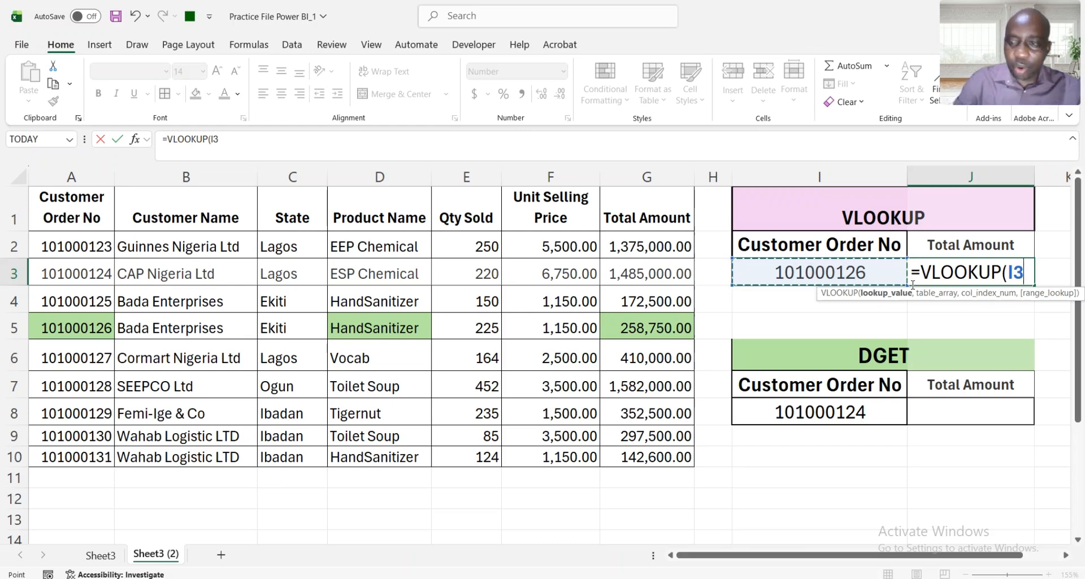
{"action": "type", "text": ","}
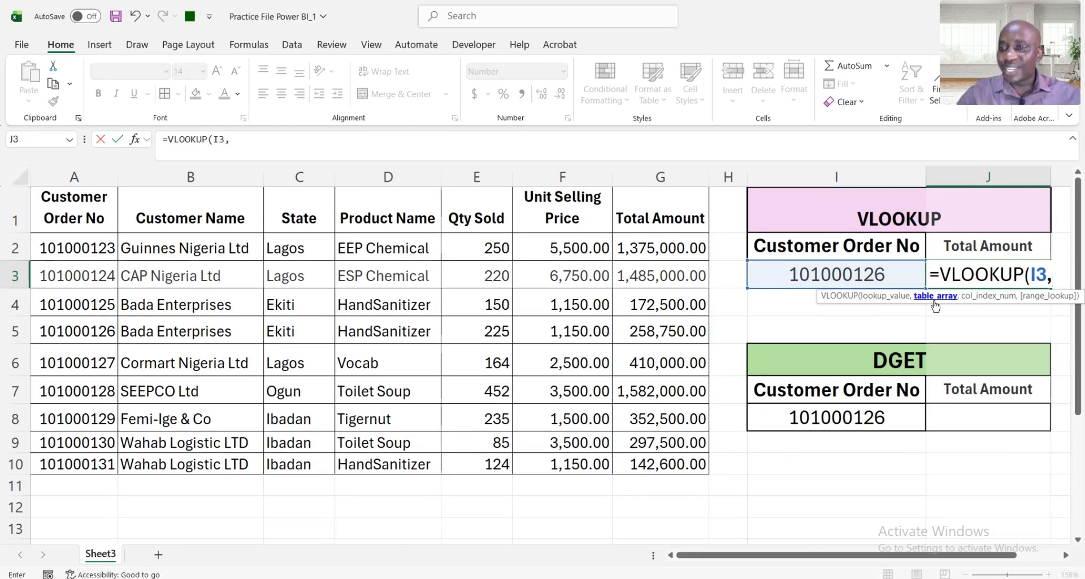
Complete the VLOOKUP with the absolute table range $A$2:$G$10 and column index 7, leaving out the range lookup argument.
{"action": "left_click", "coordinate": [77, 239]}
{"action": "key", "text": "ctrl+shift+Right"}
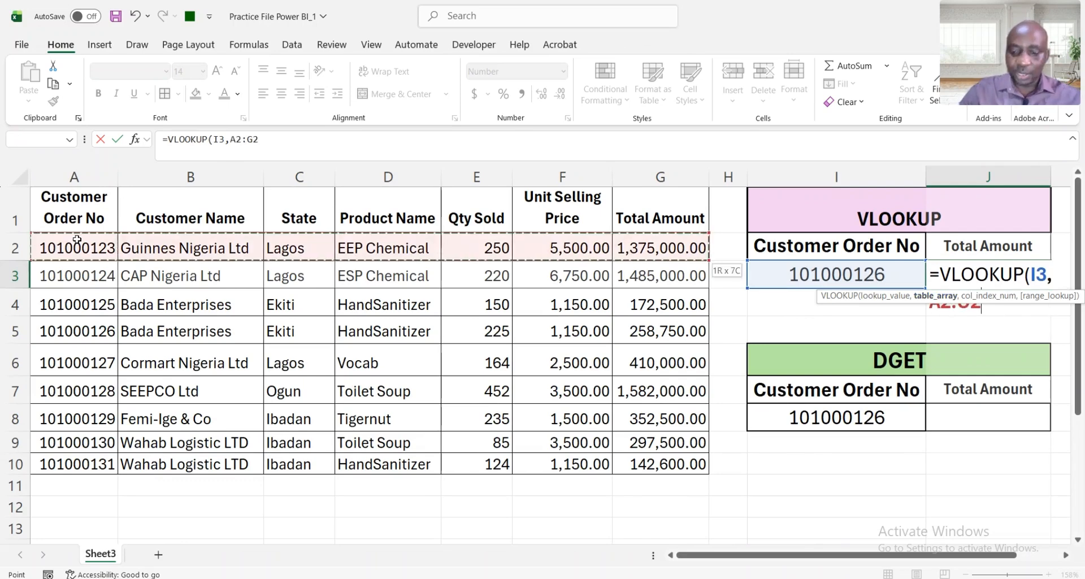
{"action": "key", "text": "ctrl+shift+Down"}
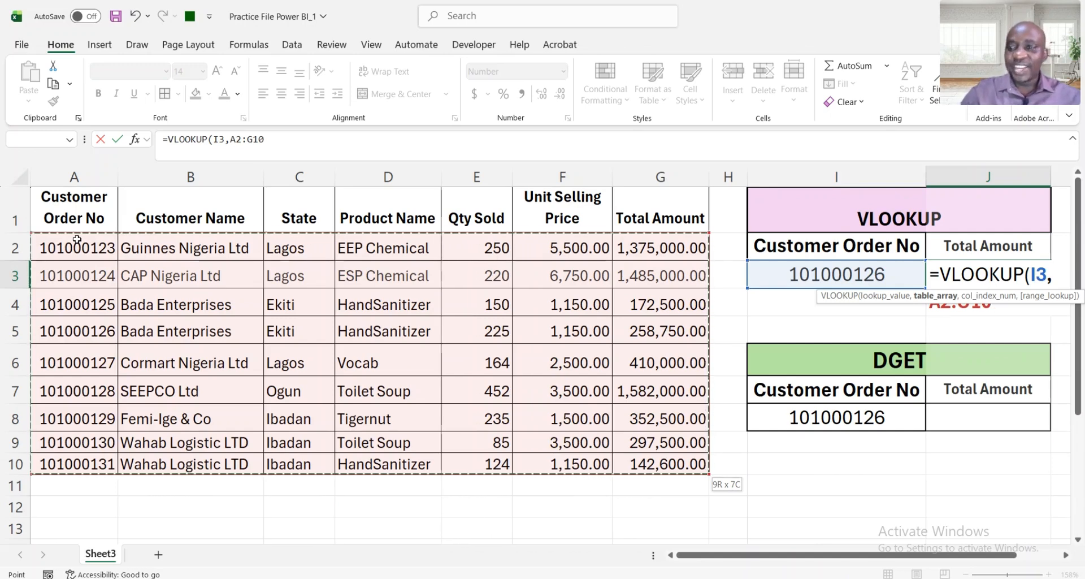
{"action": "key", "text": "F4"}
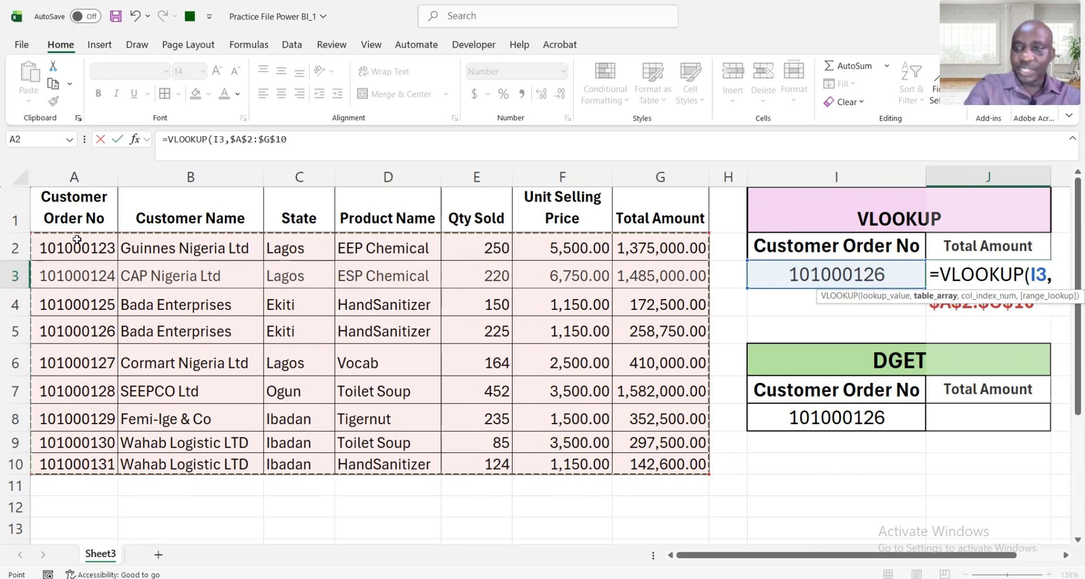
{"action": "type", "text": ","}
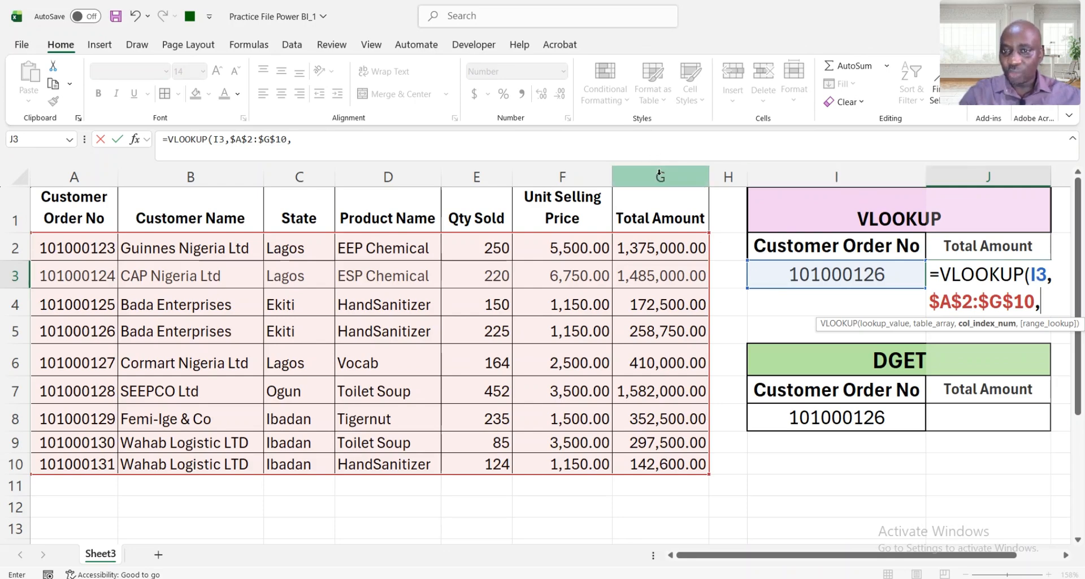
{"action": "type", "text": "7"}
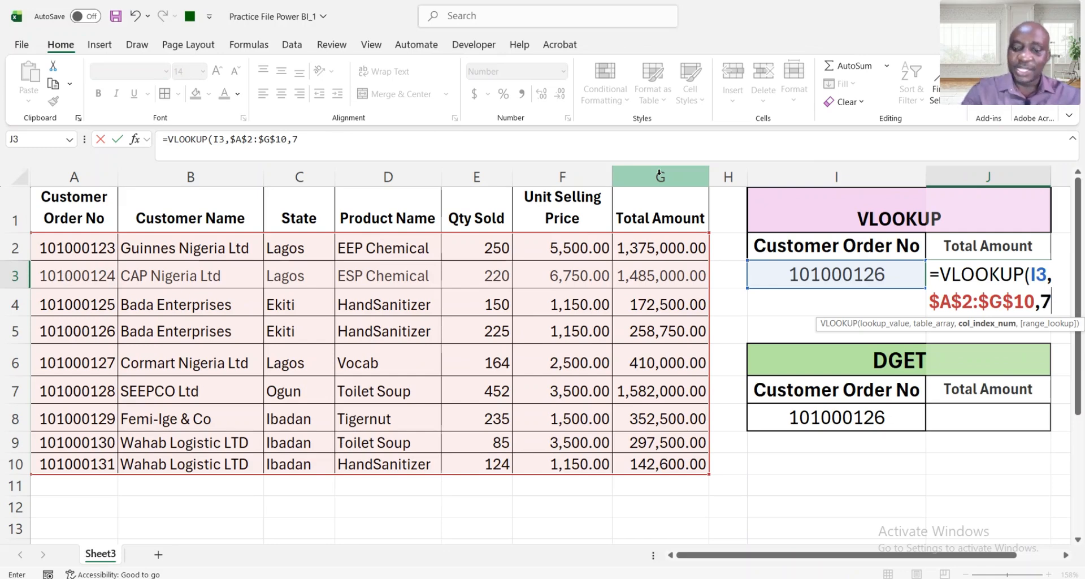
{"action": "type", "text": ")"}
{"action": "key", "text": "Return"}
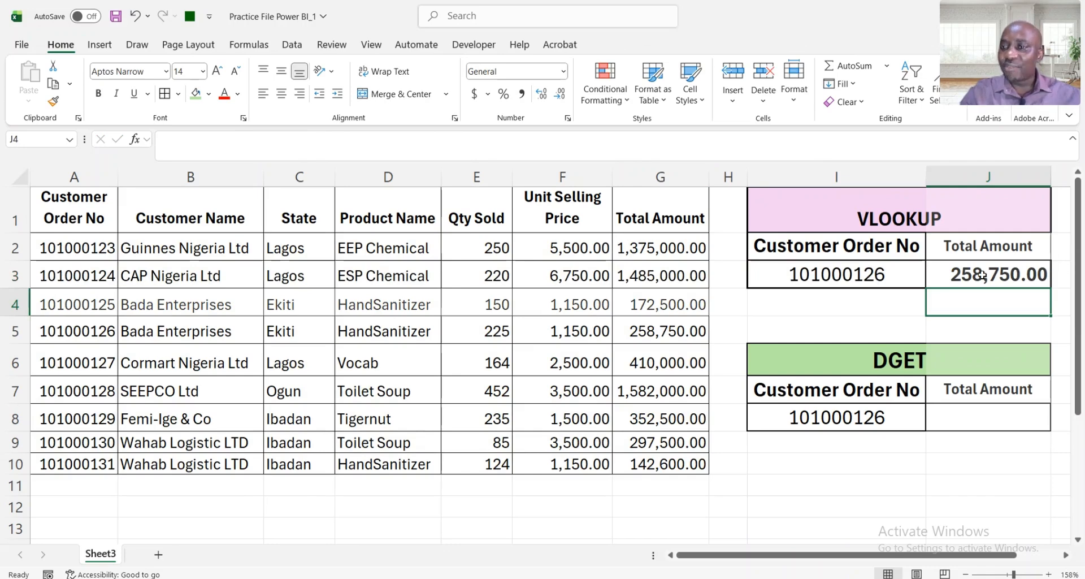
Fill the matching customer order number in A5 and its total amount in G5 with green.
{"action": "left_click", "coordinate": [71, 331]}
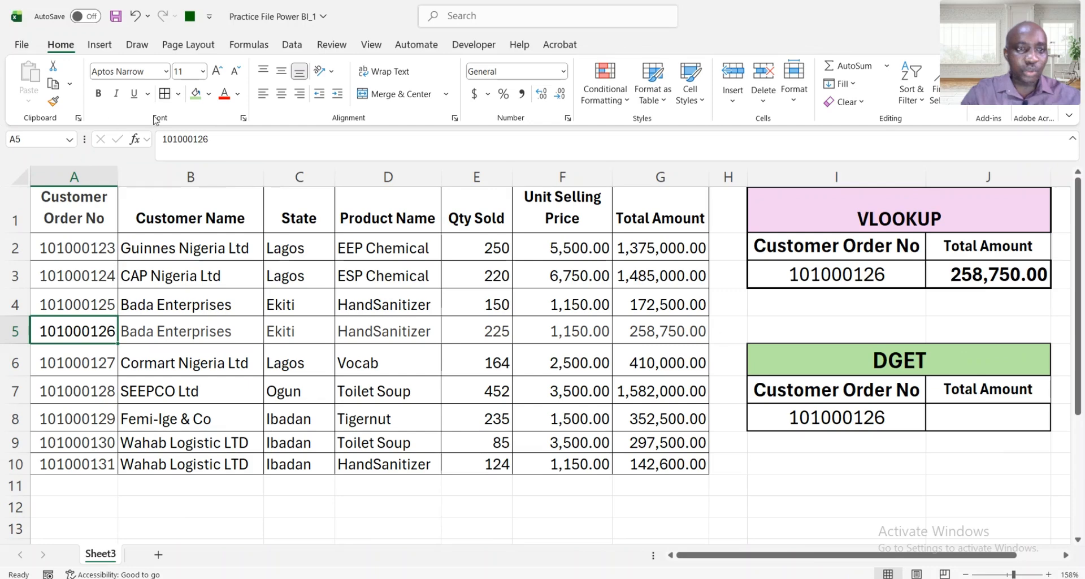
{"action": "left_click", "coordinate": [195, 94]}
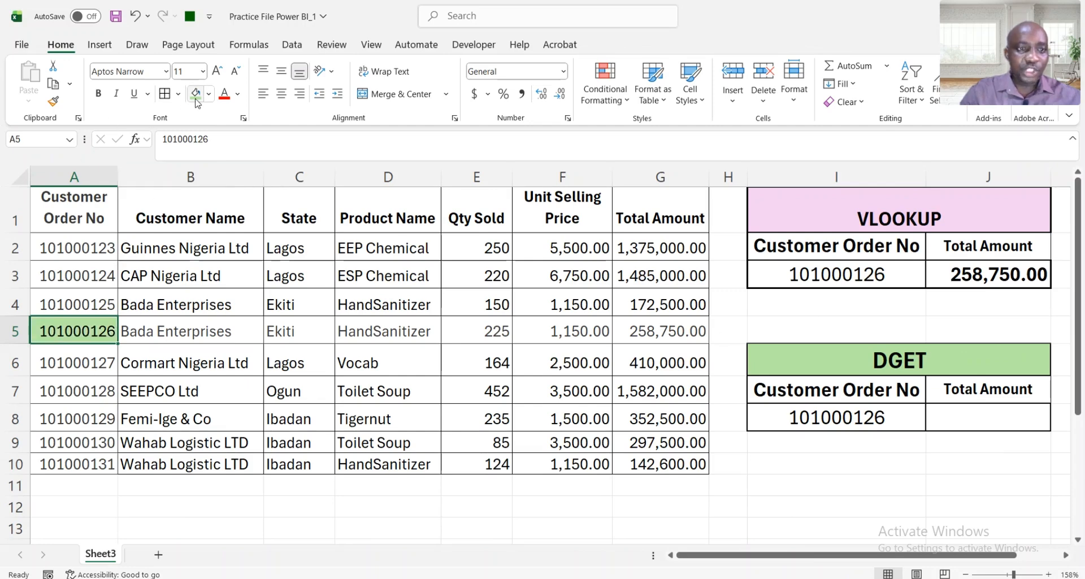
{"action": "left_click", "coordinate": [653, 335]}
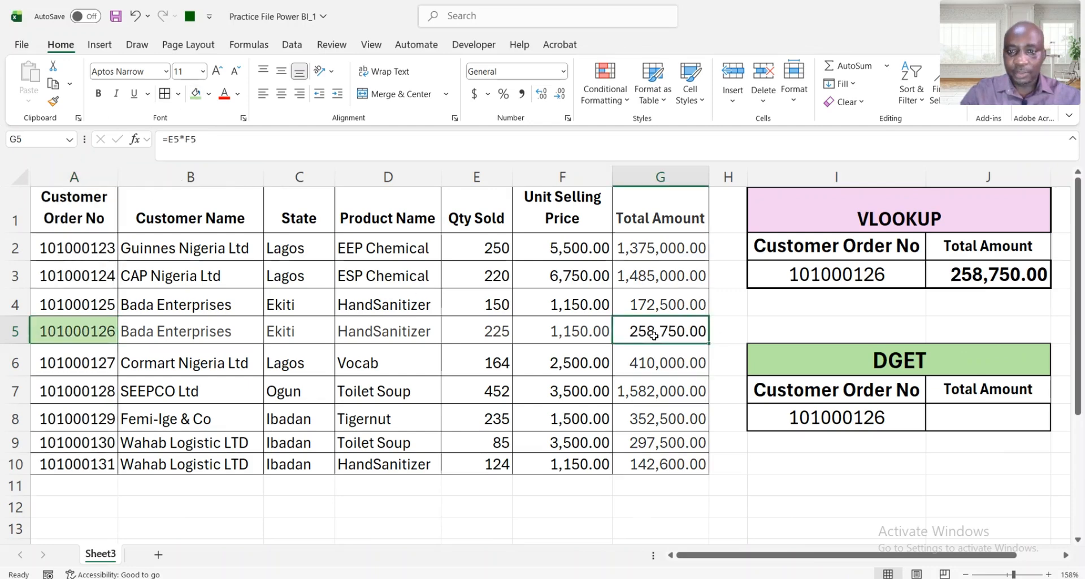
{"action": "left_click", "coordinate": [195, 93]}
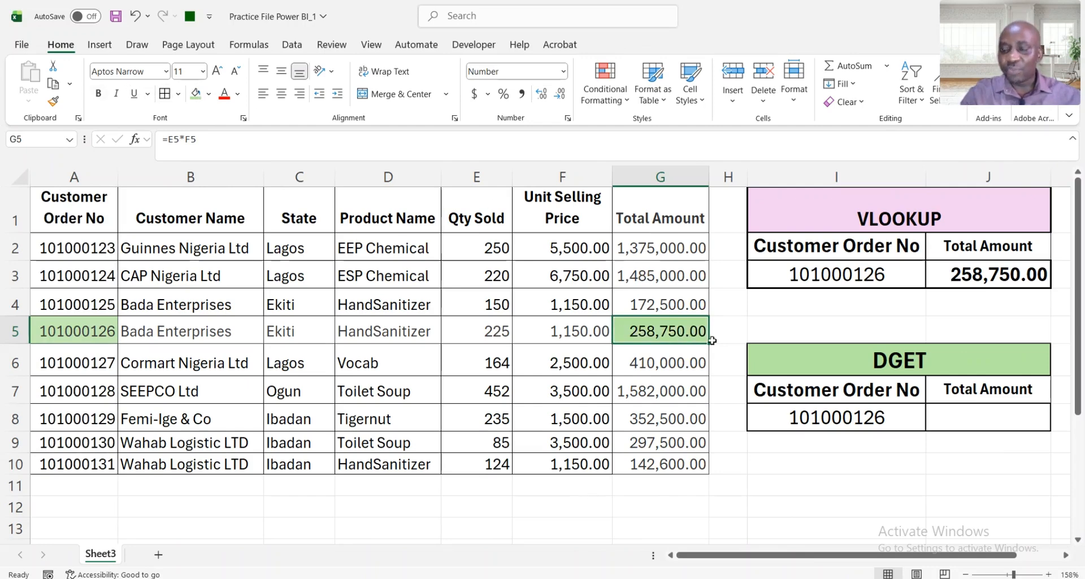
Start a DGET formula in cell J8 with the absolute range $A$1:$G$10, headers included, as the database.
{"action": "left_click", "coordinate": [986, 417]}
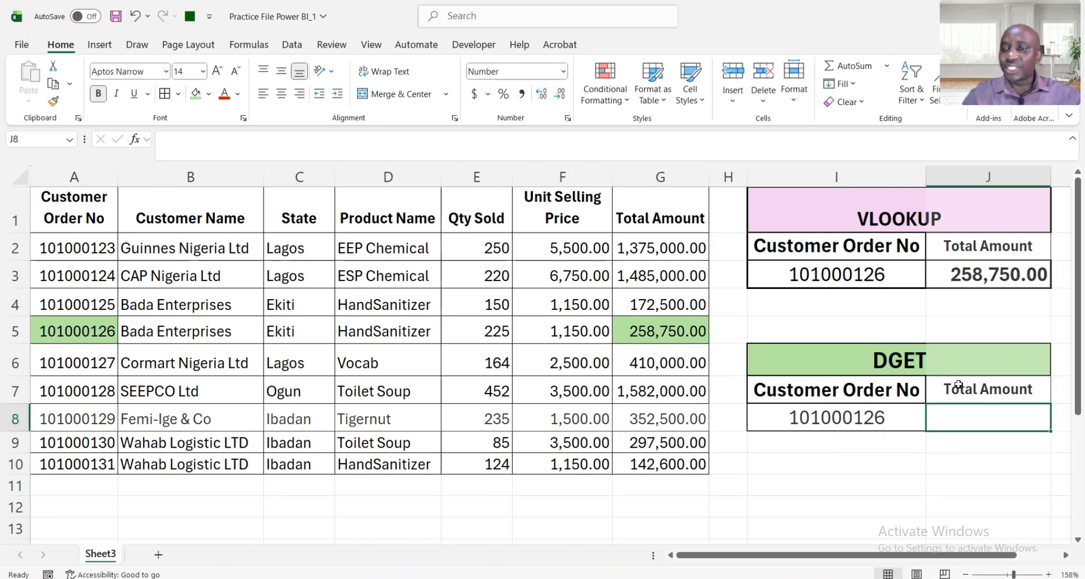
{"action": "type", "text": "="}
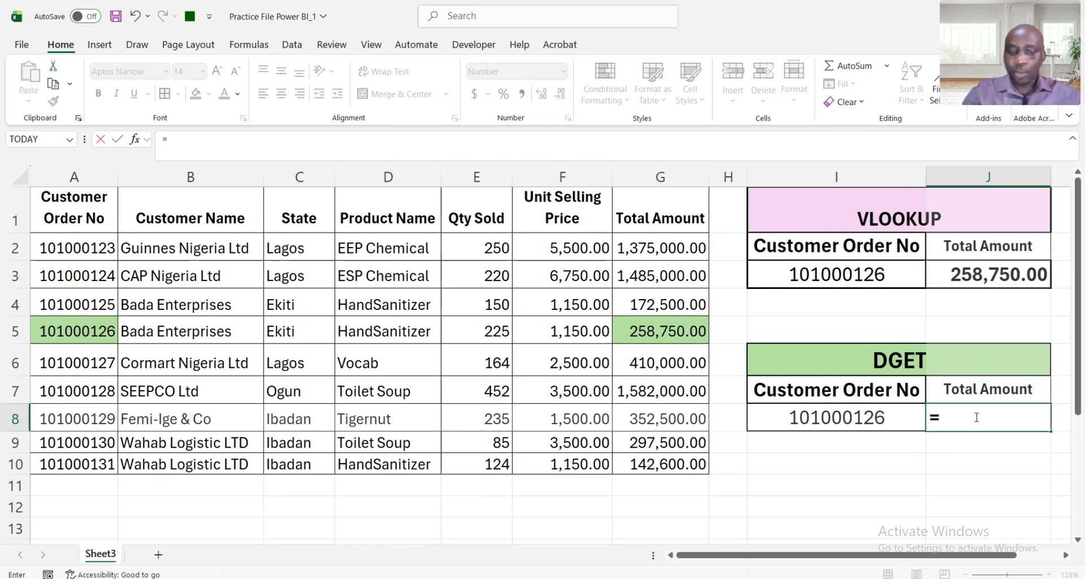
{"action": "type", "text": "DG"}
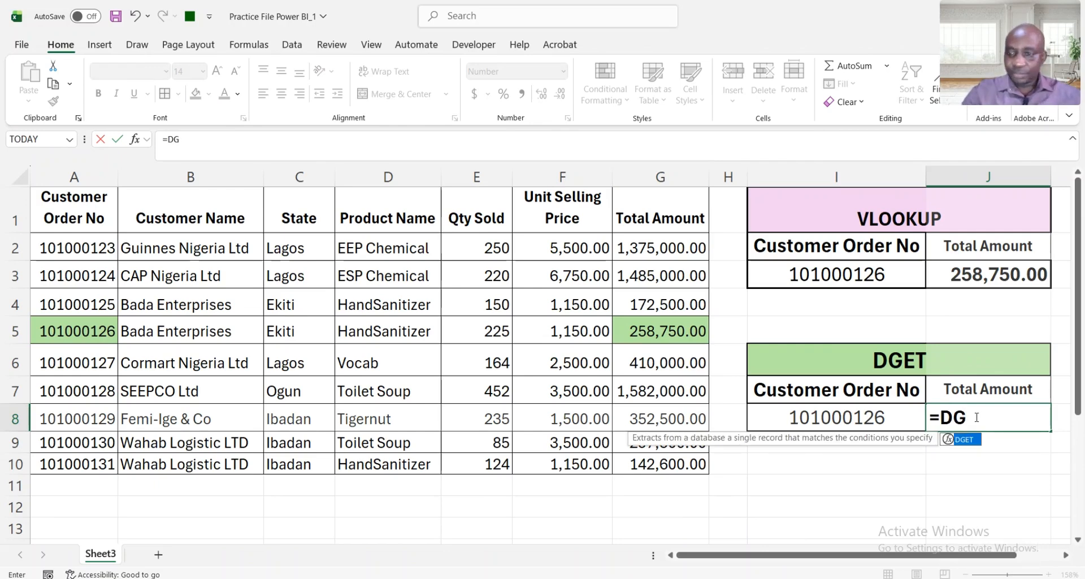
{"action": "key", "text": "Tab"}
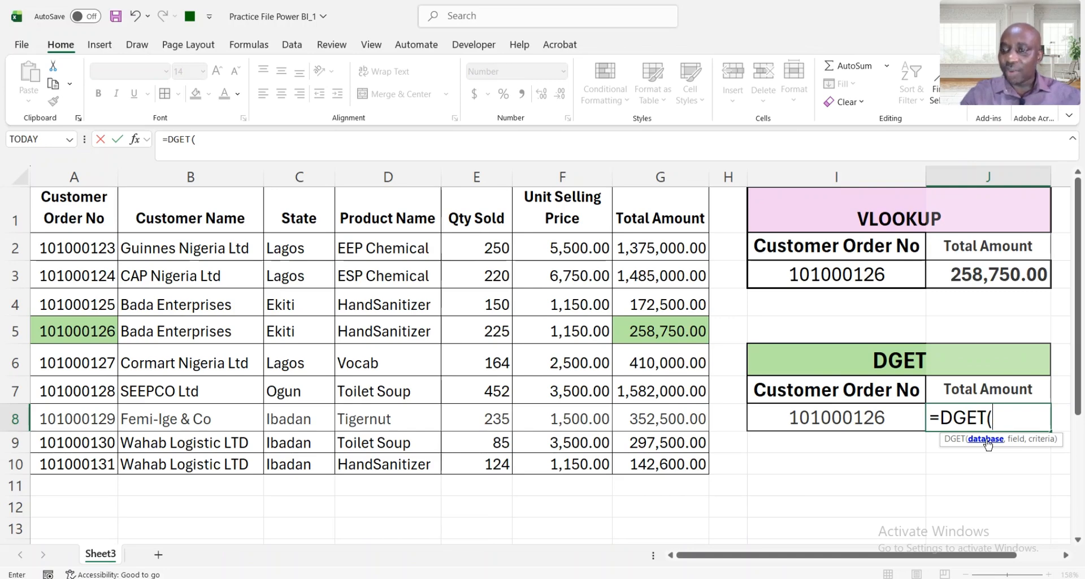
{"action": "left_click", "coordinate": [66, 205]}
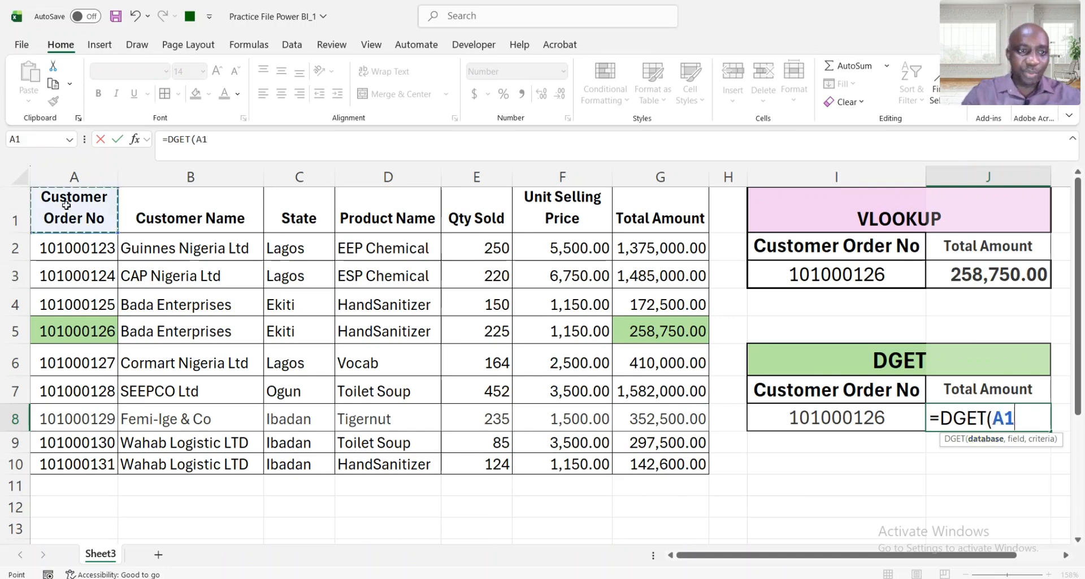
{"action": "key", "text": "ctrl+shift+Right"}
{"action": "key", "text": "ctrl+shift+Down"}
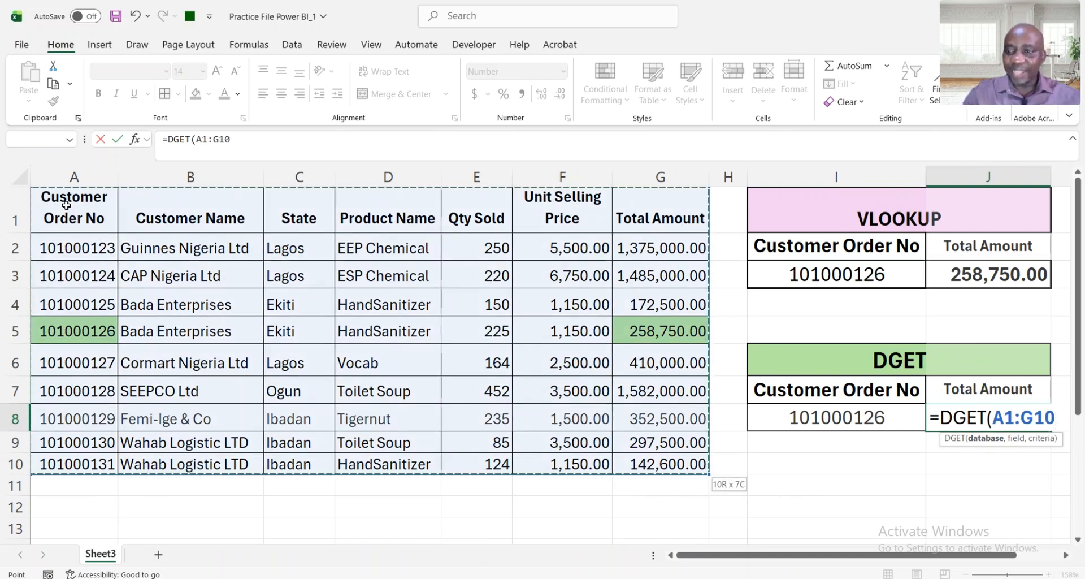
{"action": "key", "text": "F4"}
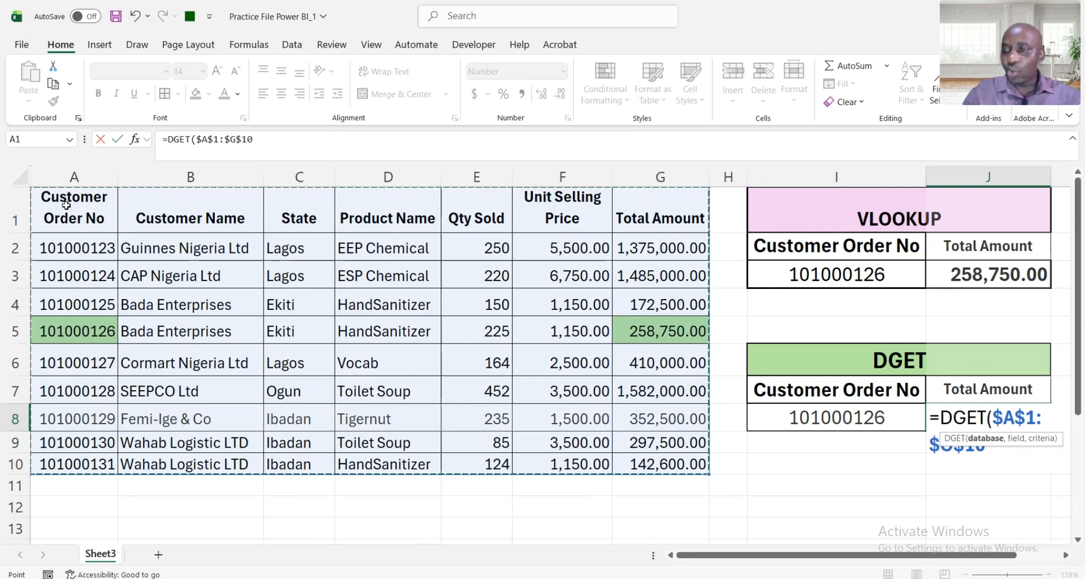
{"action": "type", "text": ","}
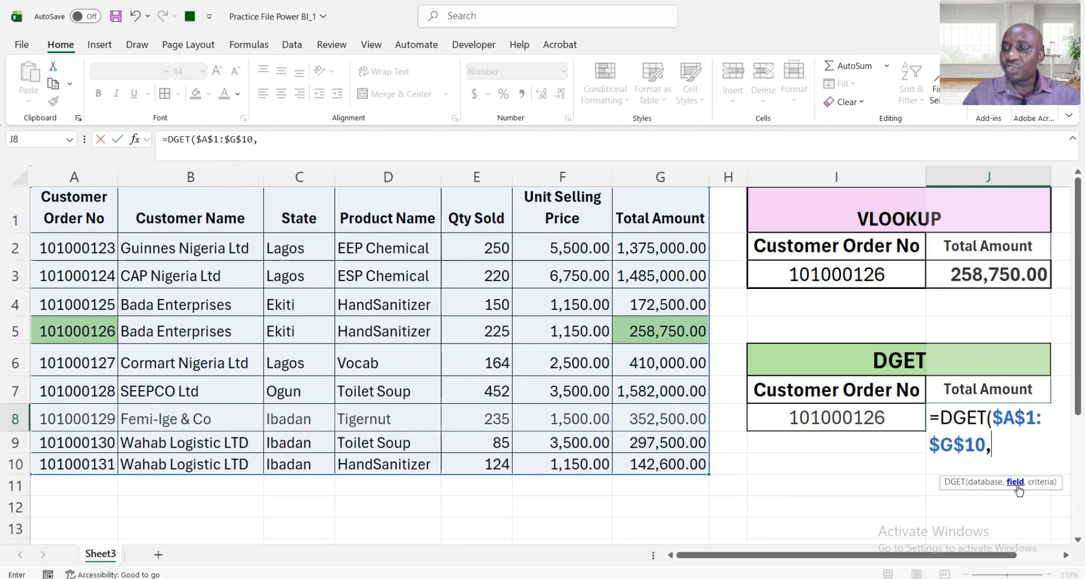
Complete the DGET formula with header cell J7 as the field and I7:I8 as the criteria.
{"action": "left_click", "coordinate": [981, 388]}
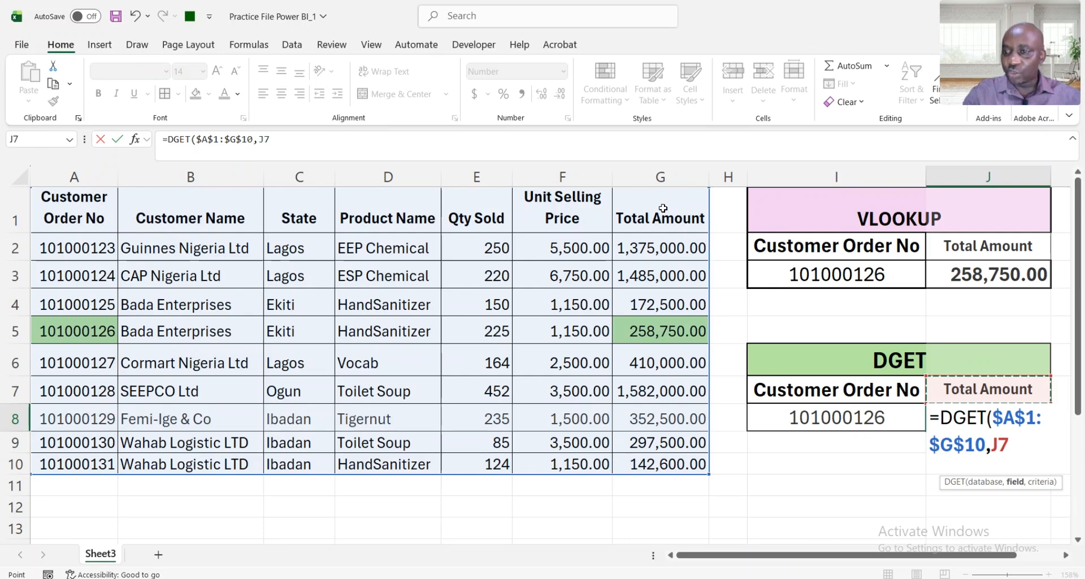
{"action": "type", "text": ","}
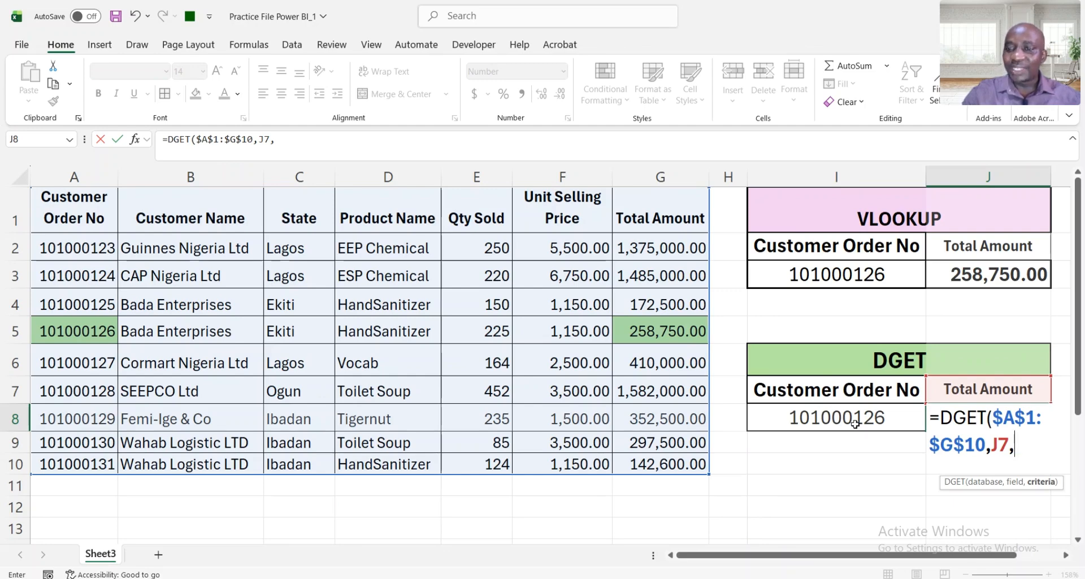
{"action": "left_click", "coordinate": [848, 392]}
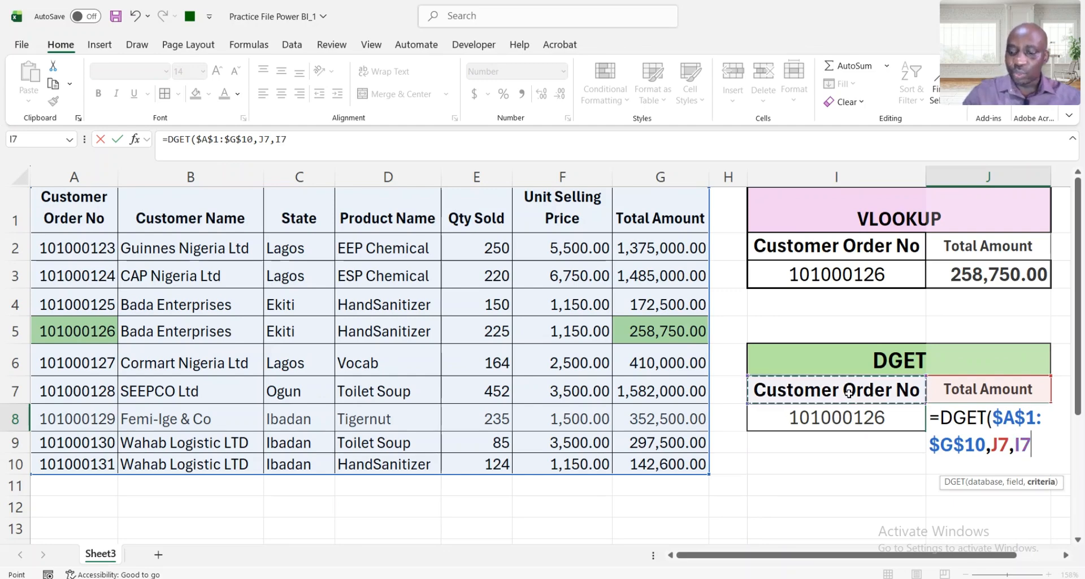
{"action": "key", "text": "shift+Down"}
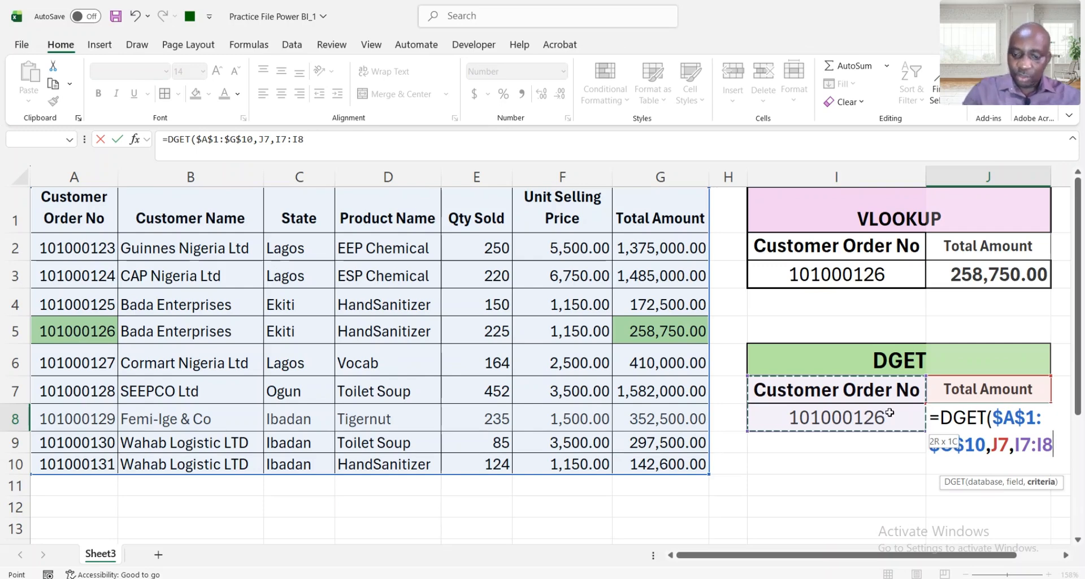
{"action": "type", "text": ")"}
{"action": "key", "text": "Return"}
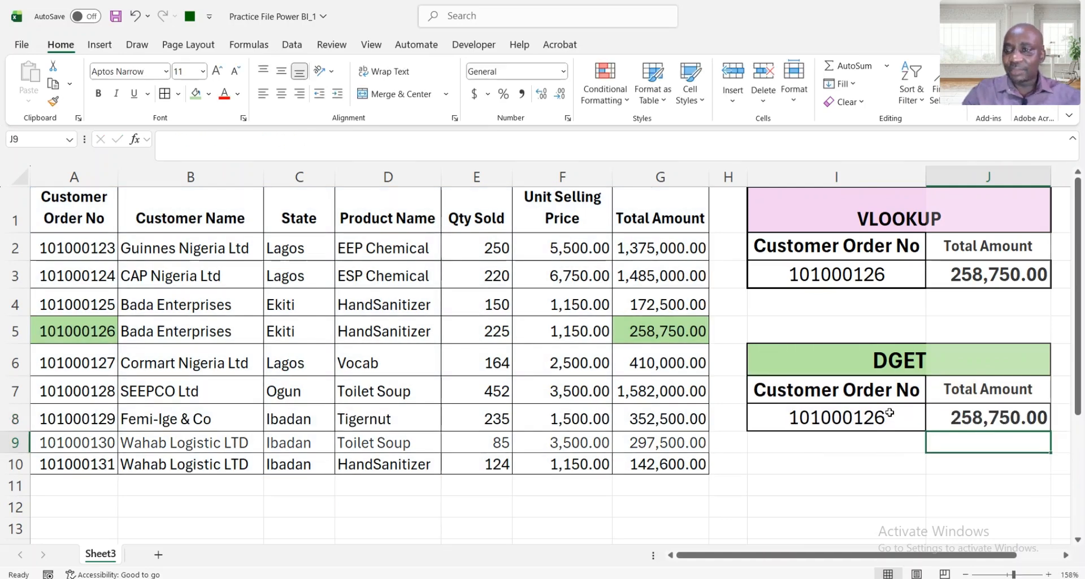
Replace the Total Amount header in J7 of the DGET section with a copy of the Product Name header from D1.
{"action": "left_click", "coordinate": [1014, 419]}
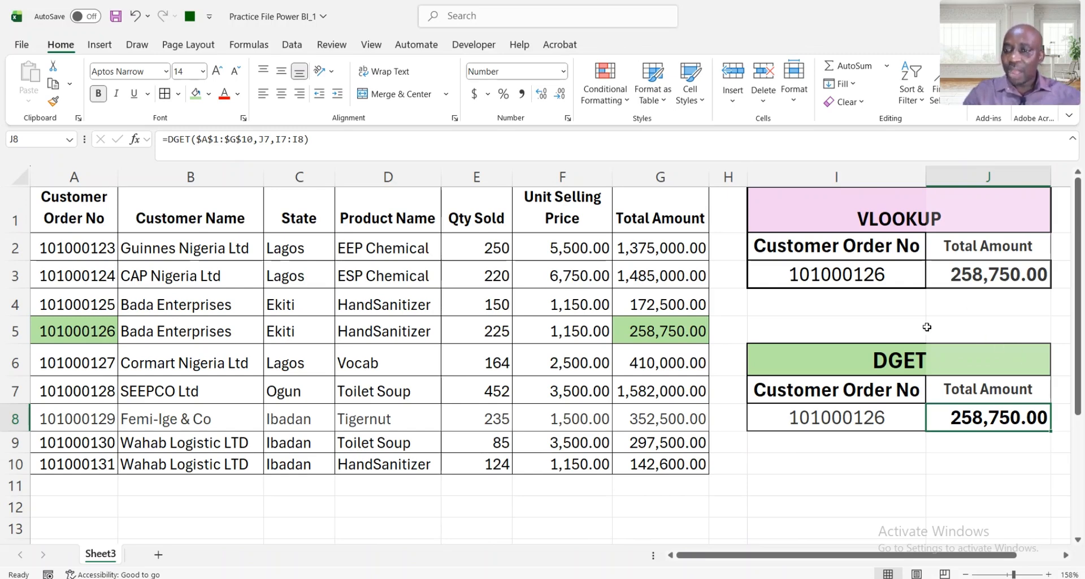
{"action": "left_click", "coordinate": [971, 389]}
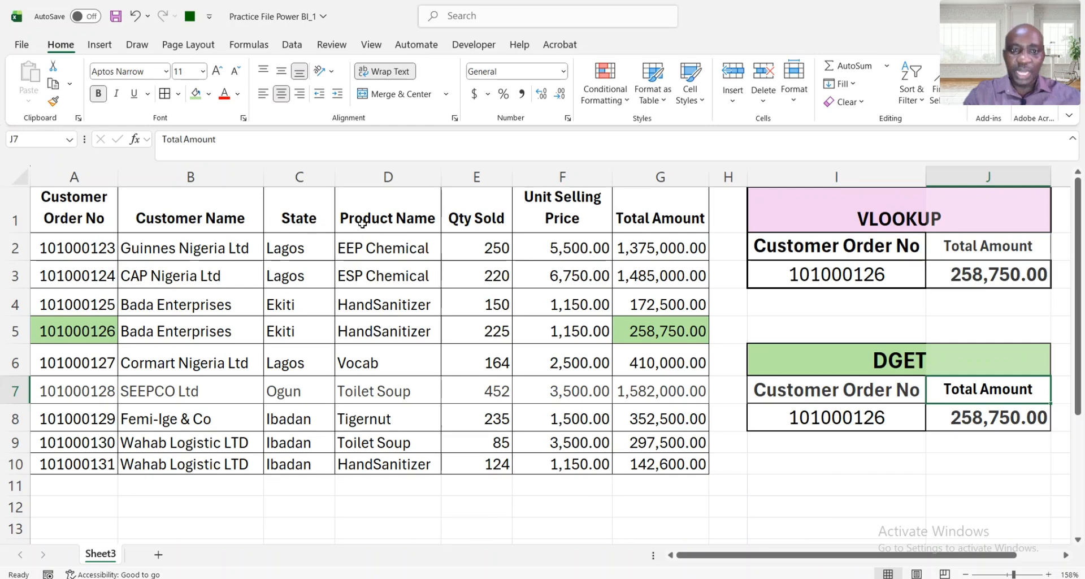
{"action": "left_click", "coordinate": [390, 210]}
{"action": "key", "text": "ctrl+c"}
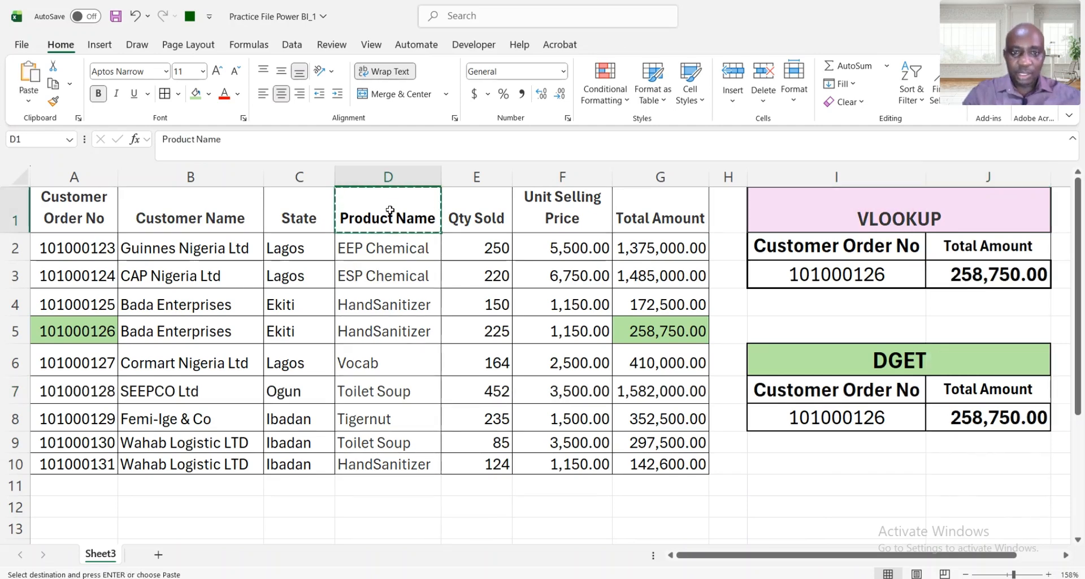
{"action": "left_click", "coordinate": [982, 390]}
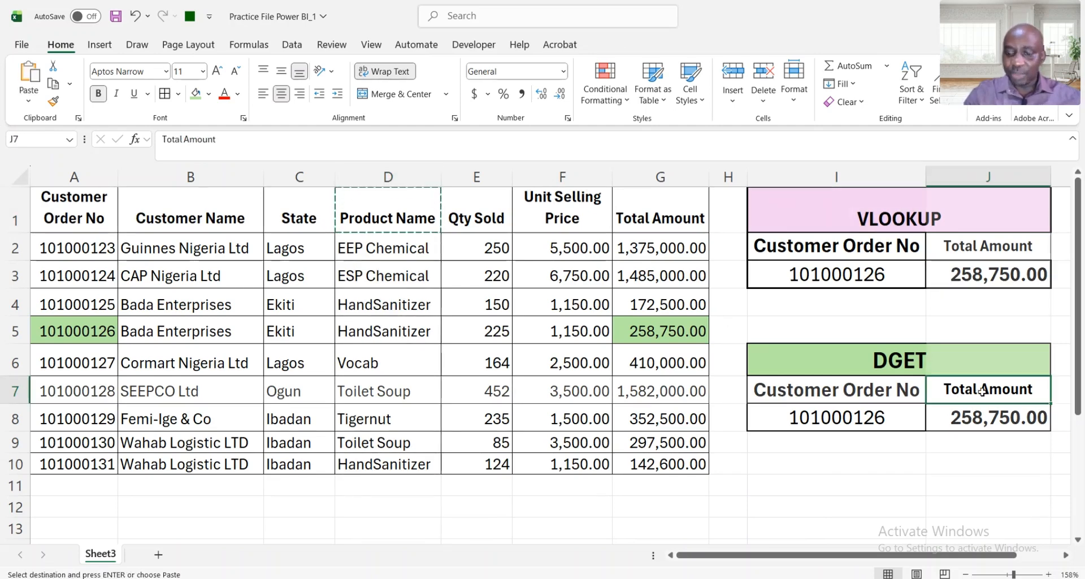
{"action": "key", "text": "Return"}
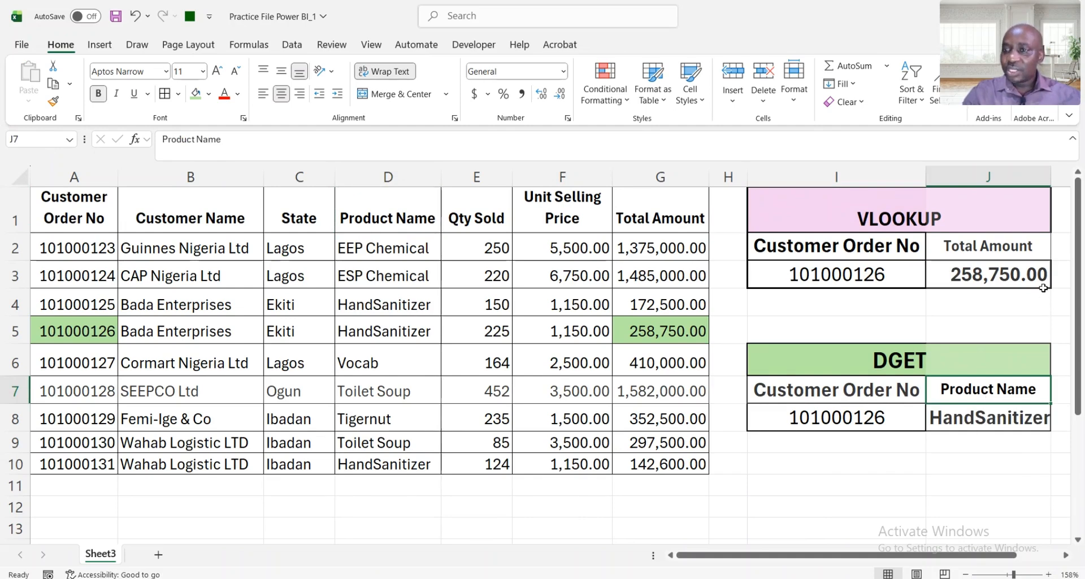
Auto-fit column J to its contents and check the DGET result against the product name in row 5.
{"action": "double_click", "coordinate": [1049, 175]}
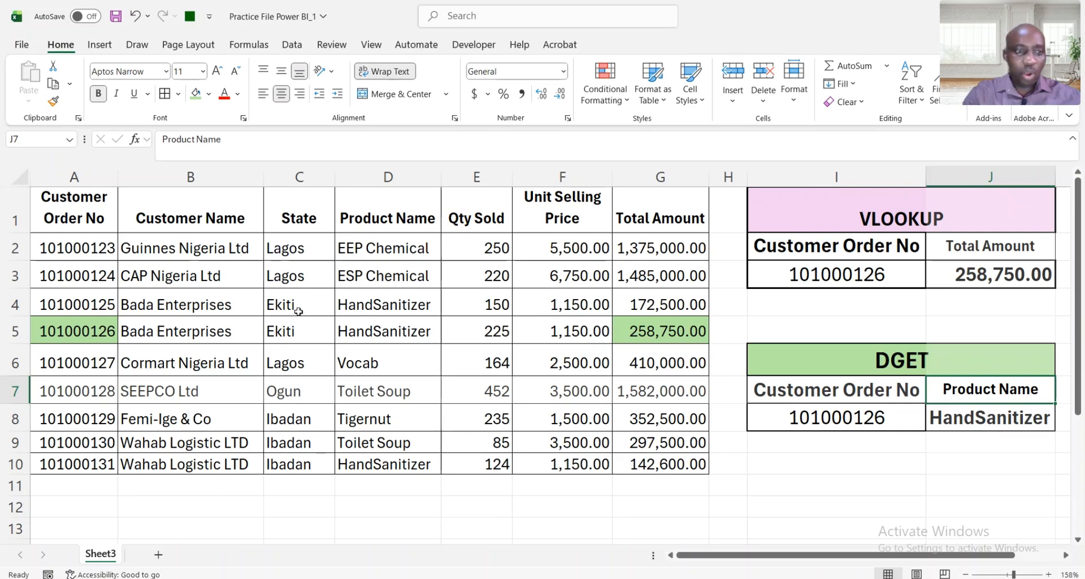
{"action": "left_click", "coordinate": [18, 334]}
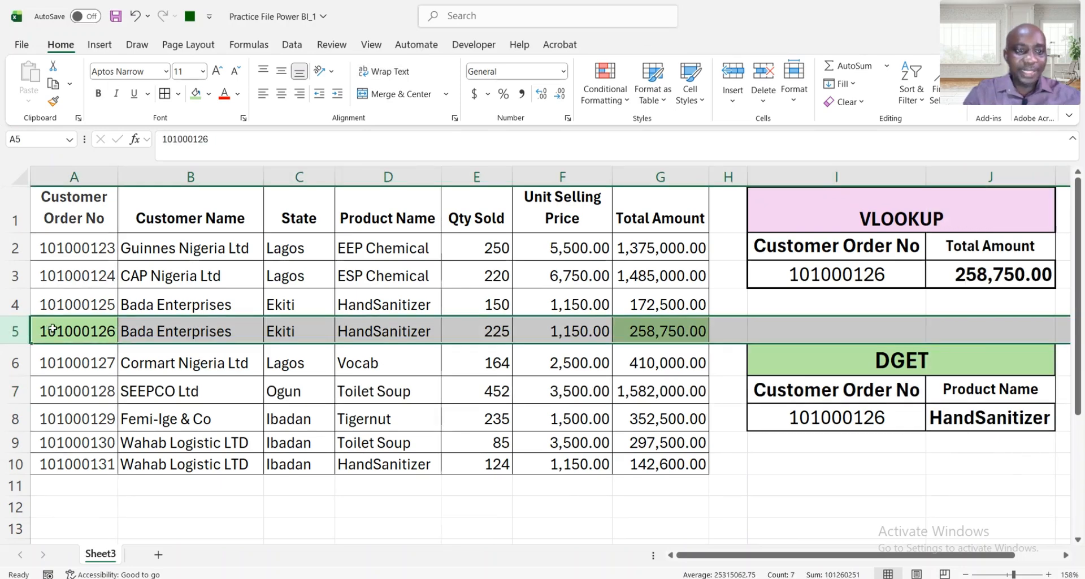
{"action": "left_click", "coordinate": [400, 329]}
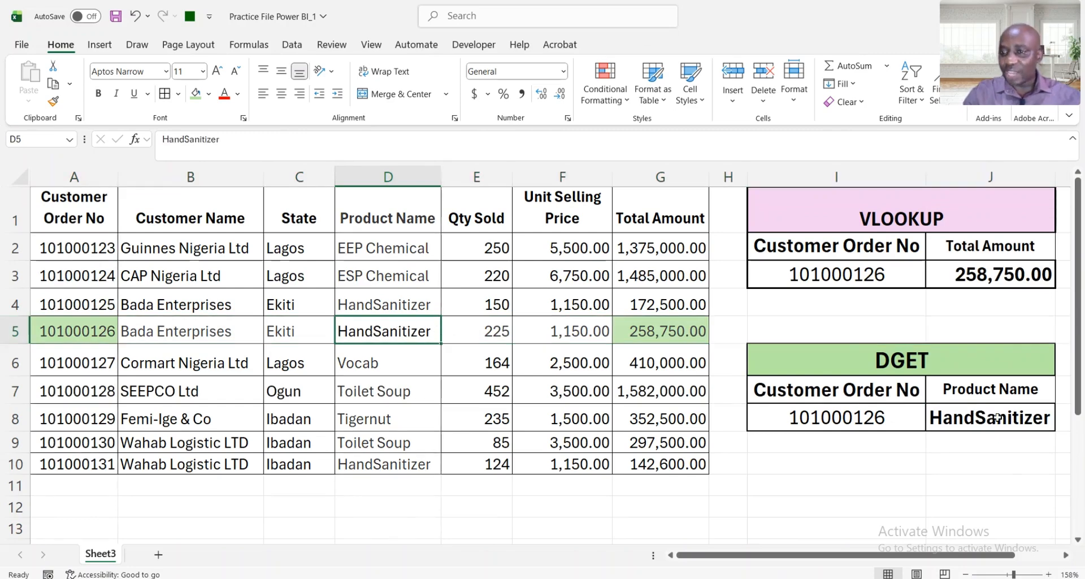
Replace the VLOOKUP section's header in J2 with a copy of the Product Name header from D1 and inspect the formula in J3.
{"action": "left_click", "coordinate": [371, 216]}
{"action": "key", "text": "ctrl+c"}
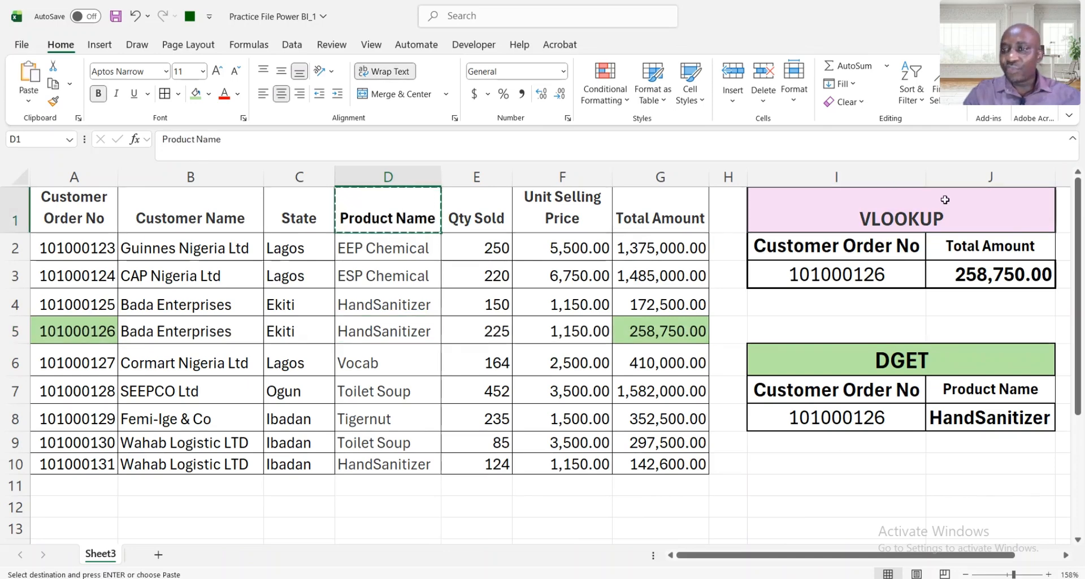
{"action": "left_click", "coordinate": [983, 247]}
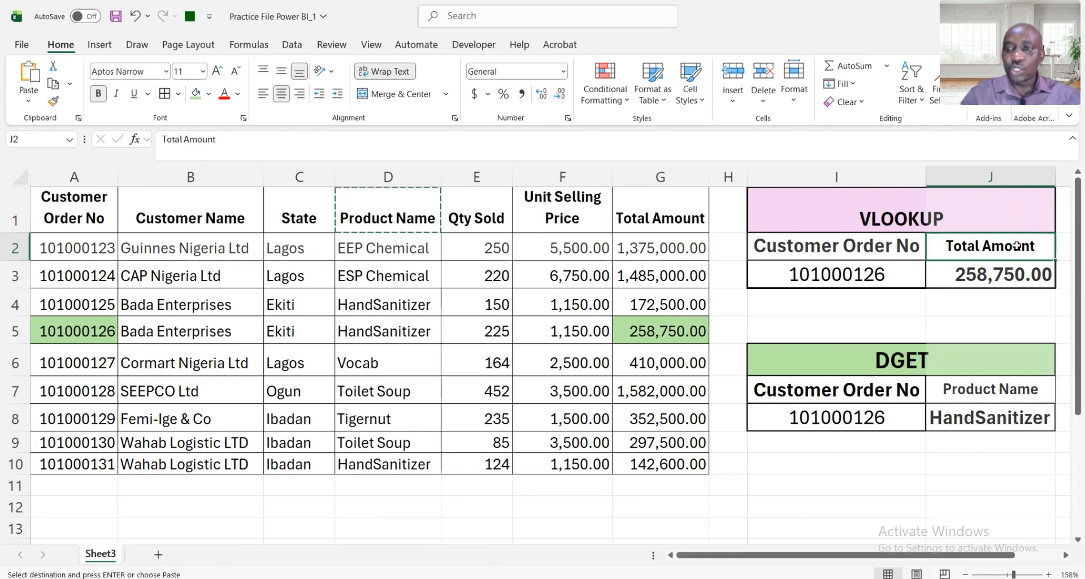
{"action": "key", "text": "Return"}
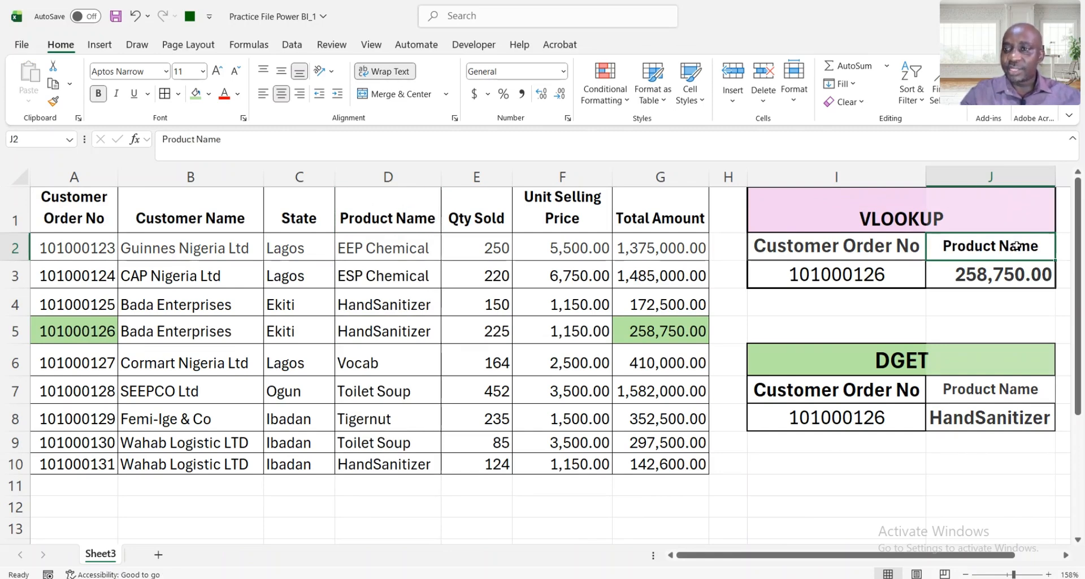
{"action": "left_click", "coordinate": [1011, 278]}
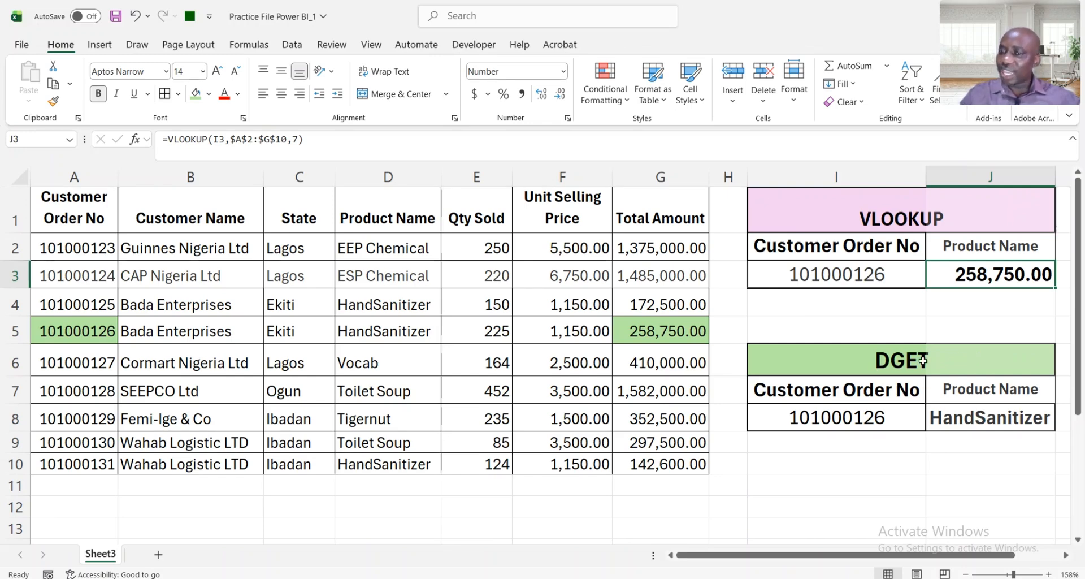
Copy the customer order number from A2 into I4 of the VLOOKUP section and apply the formatting of I3 to it.
{"action": "left_click", "coordinate": [841, 298]}
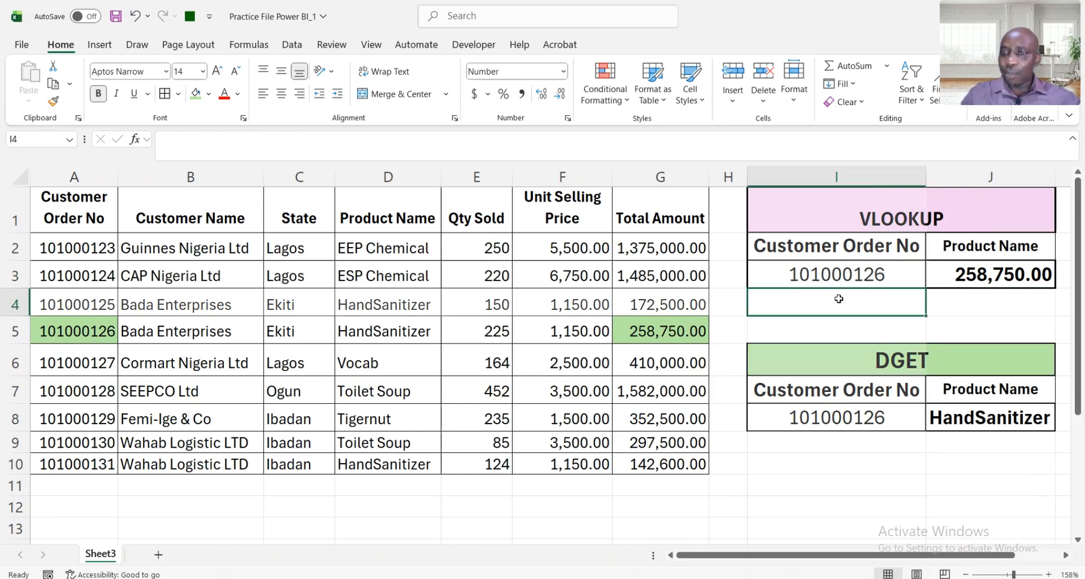
{"action": "left_click", "coordinate": [79, 251]}
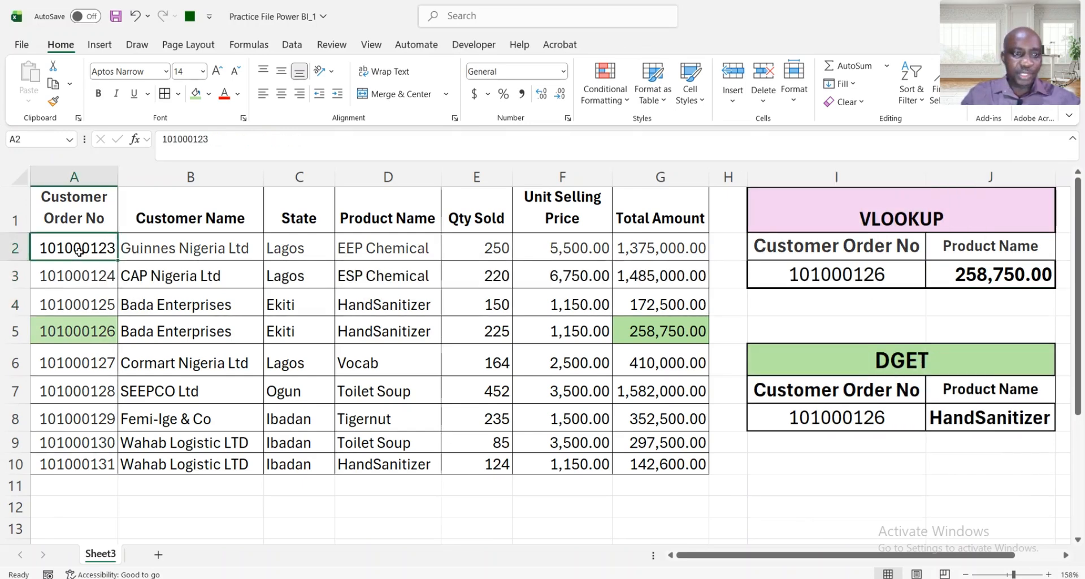
{"action": "key", "text": "ctrl+c"}
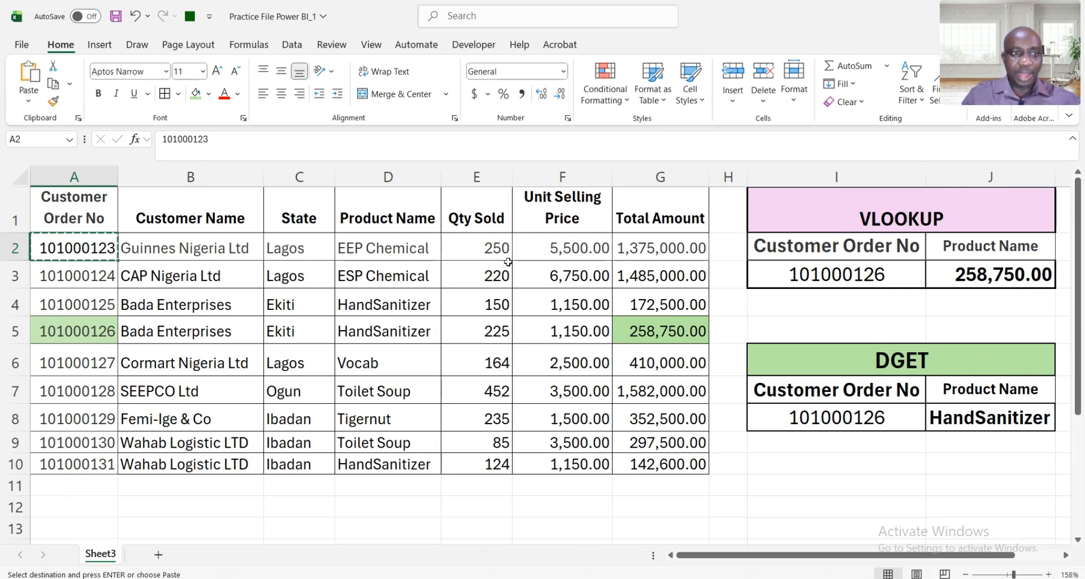
{"action": "left_click", "coordinate": [837, 304]}
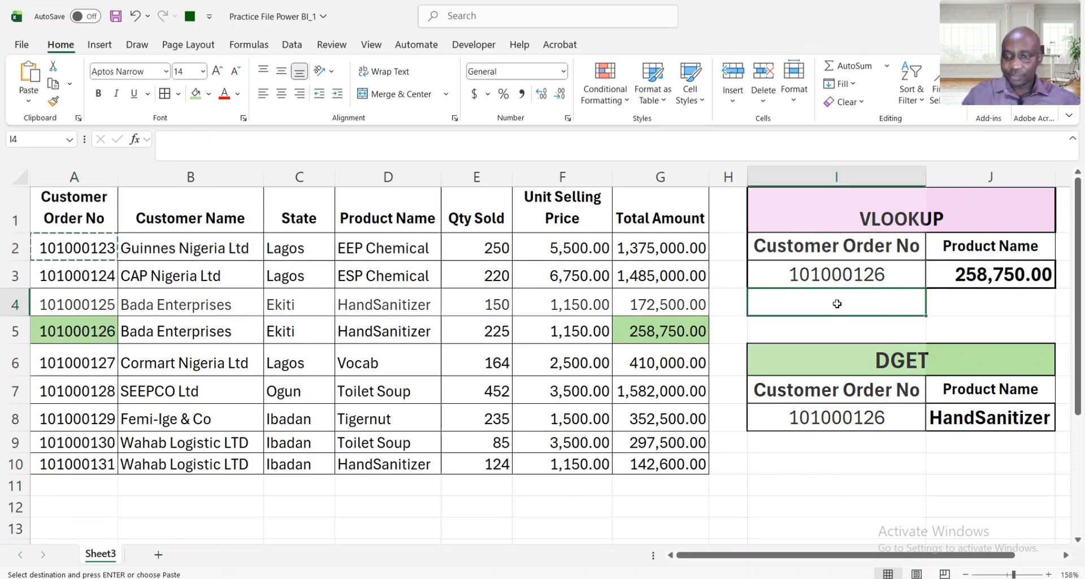
{"action": "key", "text": "Return"}
{"action": "left_click", "coordinate": [865, 282]}
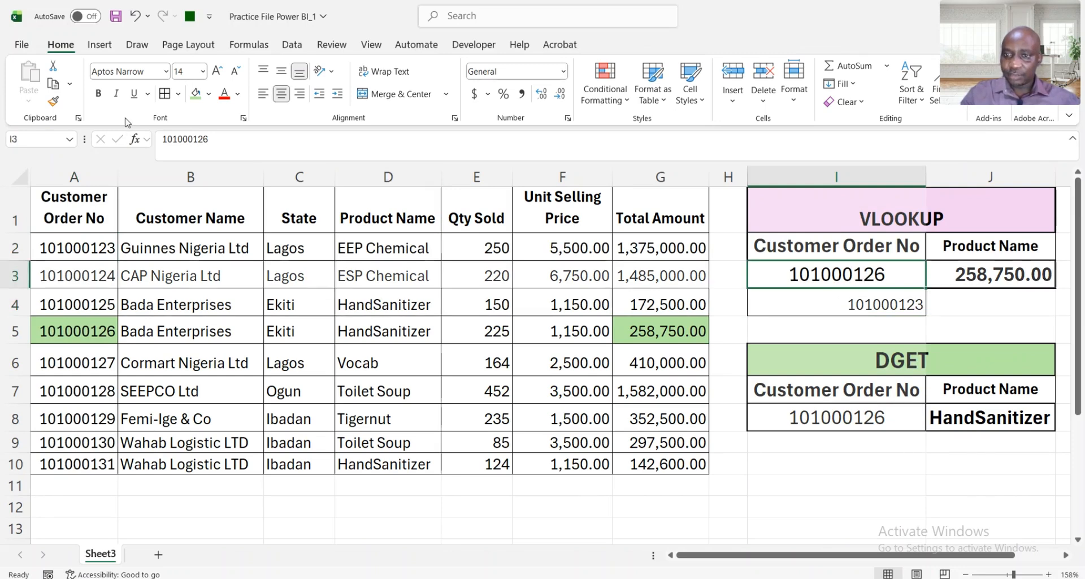
{"action": "left_click", "coordinate": [53, 101]}
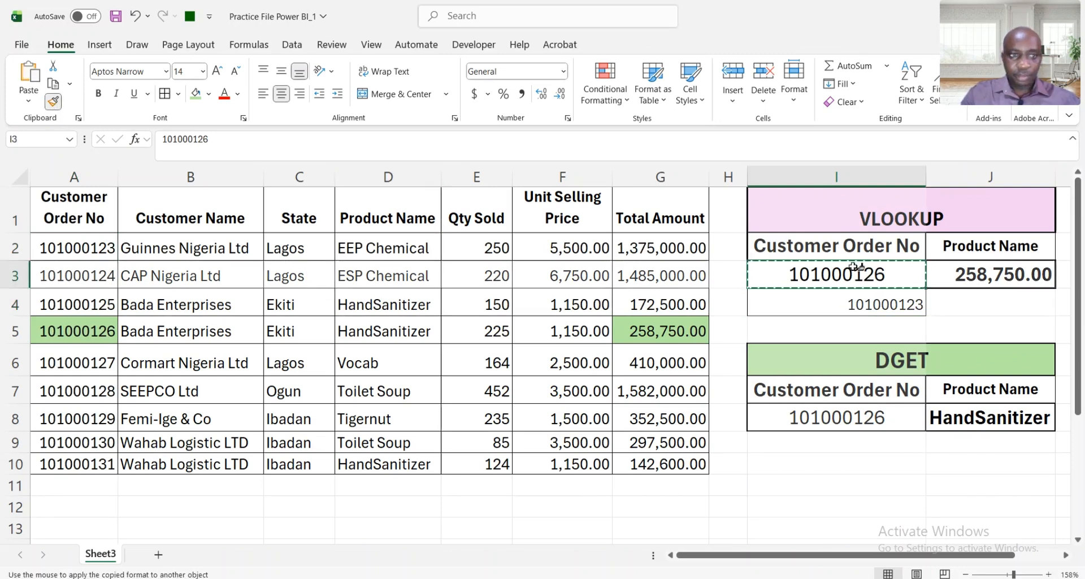
{"action": "left_click", "coordinate": [827, 300]}
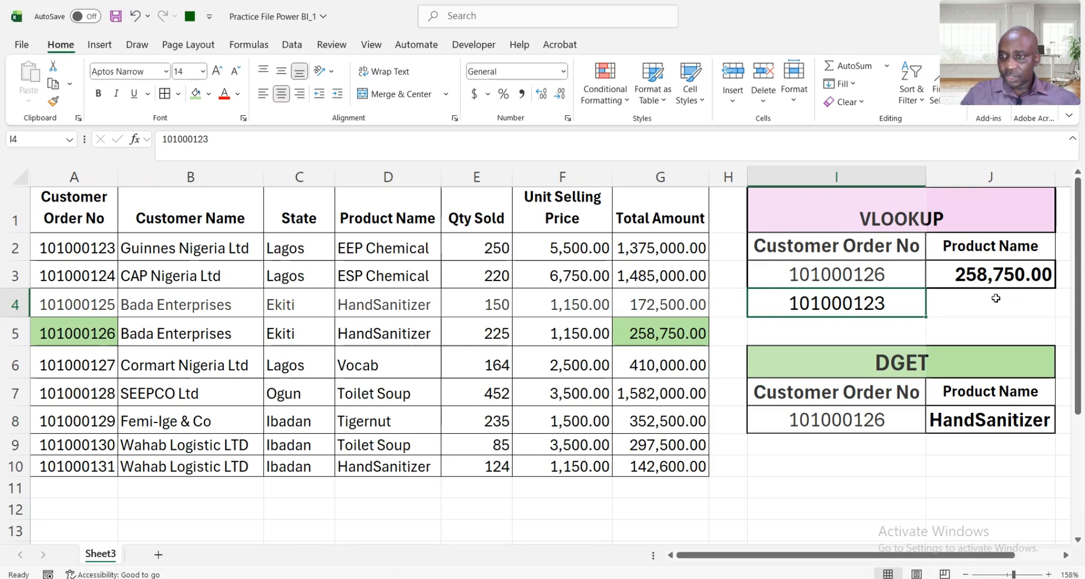
Extend the VLOOKUP formula from J3 down to J4 and compare its result with the order record in row 2.
{"action": "left_click", "coordinate": [996, 298]}
{"action": "left_click", "coordinate": [1046, 280]}
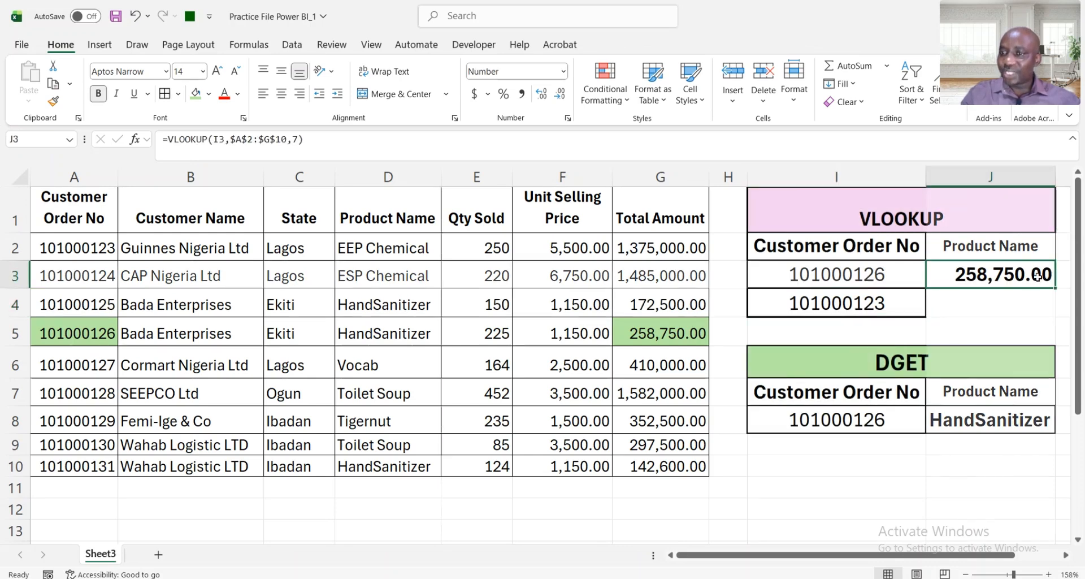
{"action": "left_click_drag", "start_coordinate": [1054, 288], "coordinate": [1055, 288]}
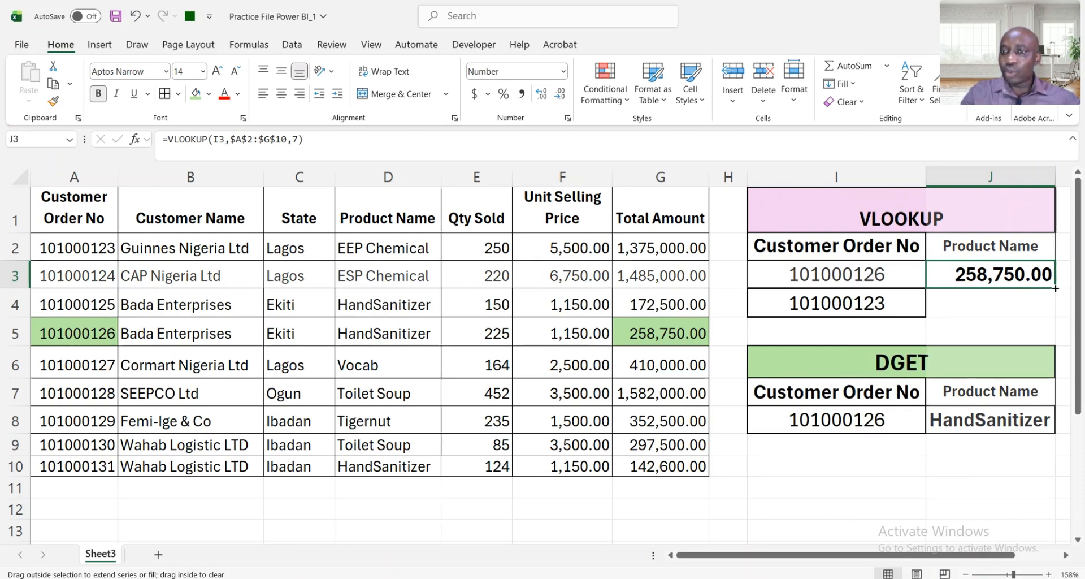
{"action": "left_click_drag", "start_coordinate": [1055, 288], "coordinate": [1046, 314]}
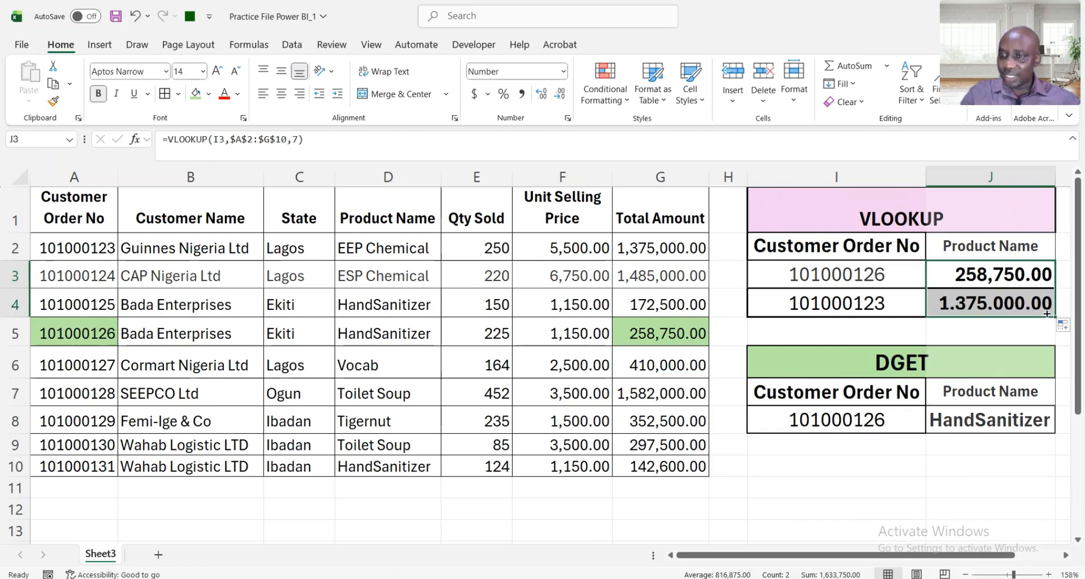
{"action": "left_click", "coordinate": [1002, 312]}
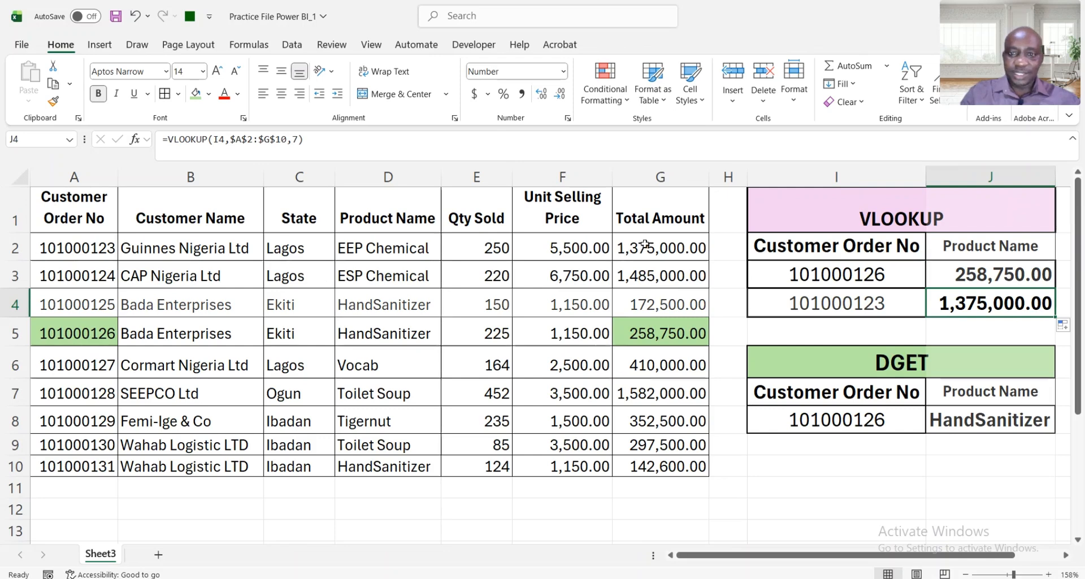
{"action": "left_click", "coordinate": [16, 247]}
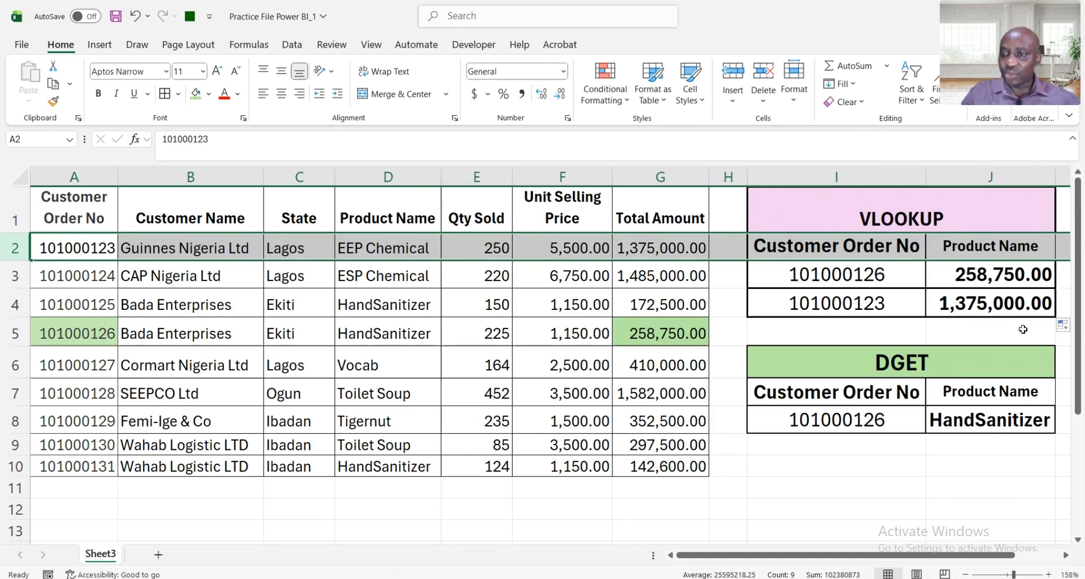
{"action": "left_click", "coordinate": [1001, 308]}
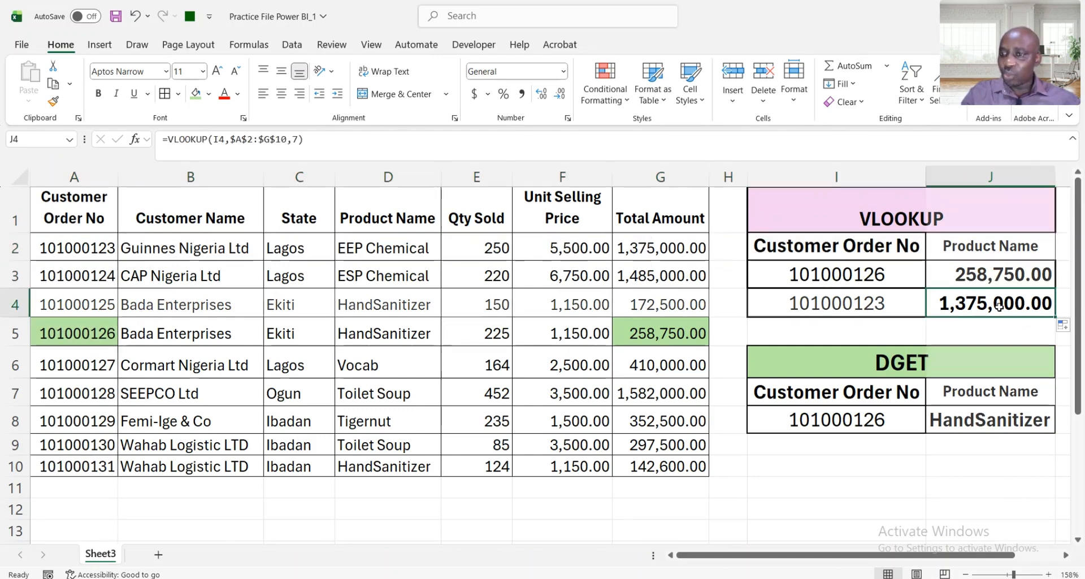
Copy the customer order number from I4 into I9 below the DGET criteria.
{"action": "left_click", "coordinate": [829, 310]}
{"action": "key", "text": "ctrl+c"}
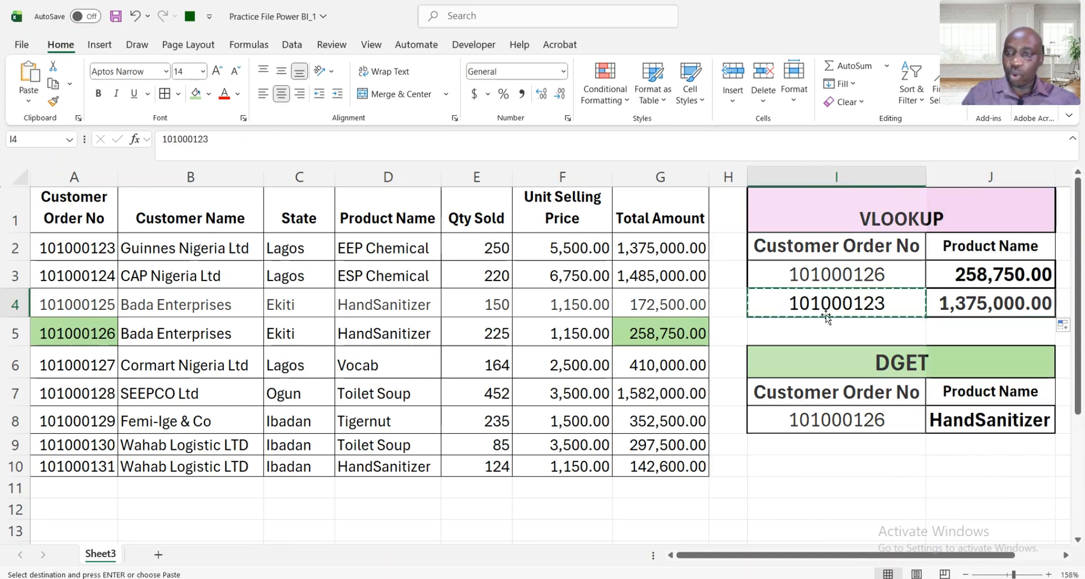
{"action": "left_click", "coordinate": [842, 448]}
{"action": "key", "text": "Return"}
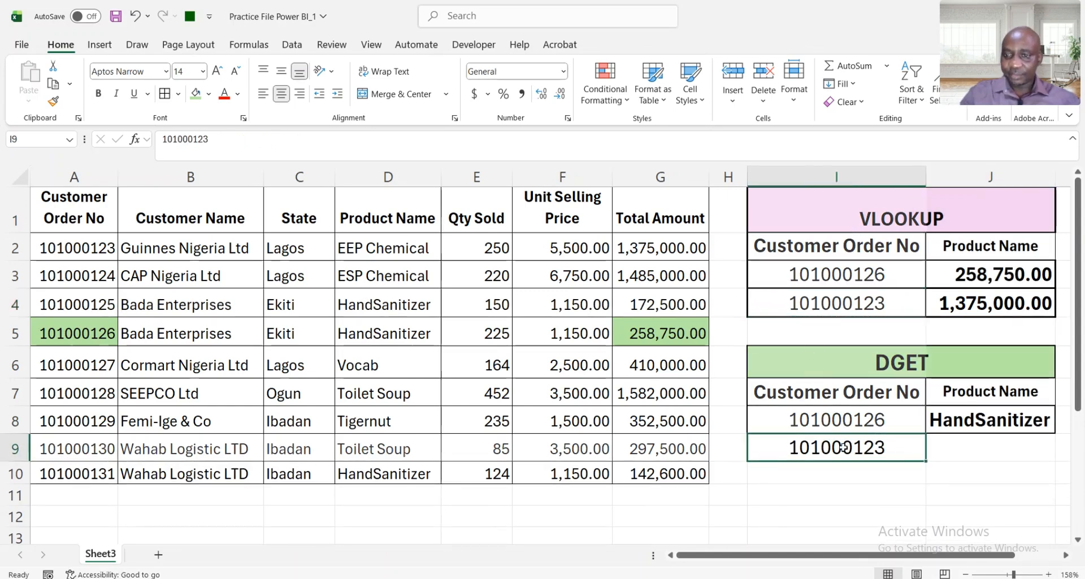
Try to extend the DGET formula from J8 down to J9 and inspect the references in the copied formula.
{"action": "left_click", "coordinate": [963, 424]}
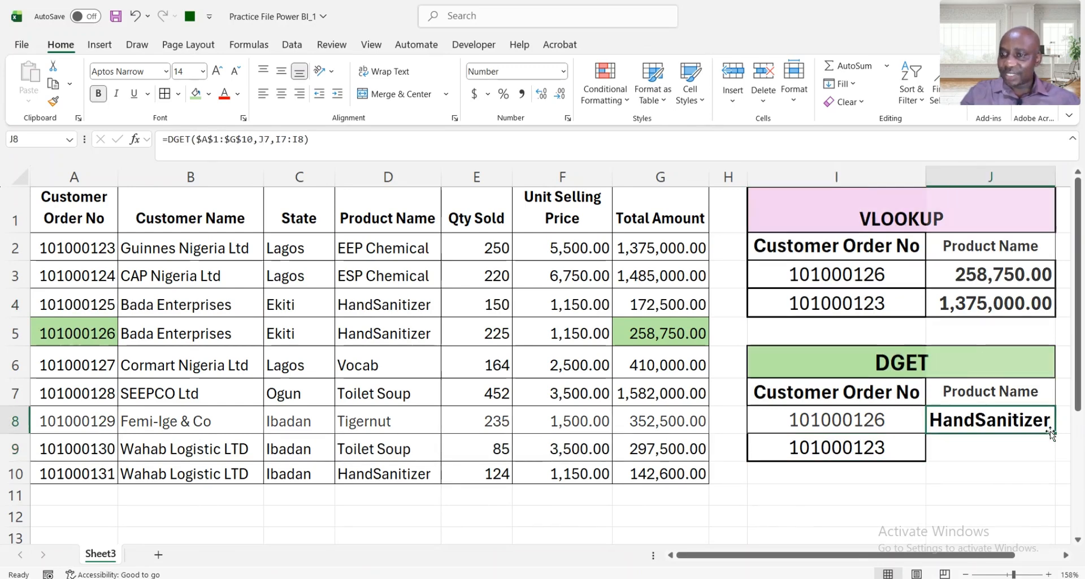
{"action": "left_click_drag", "start_coordinate": [1054, 433], "coordinate": [1053, 455]}
{"action": "left_click", "coordinate": [993, 447]}
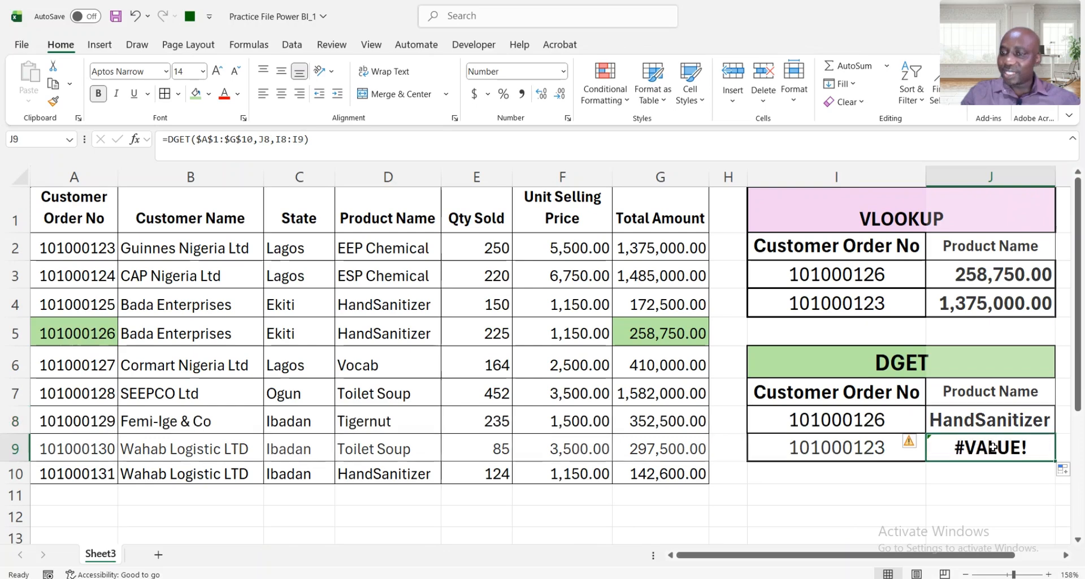
{"action": "left_click", "coordinate": [860, 451]}
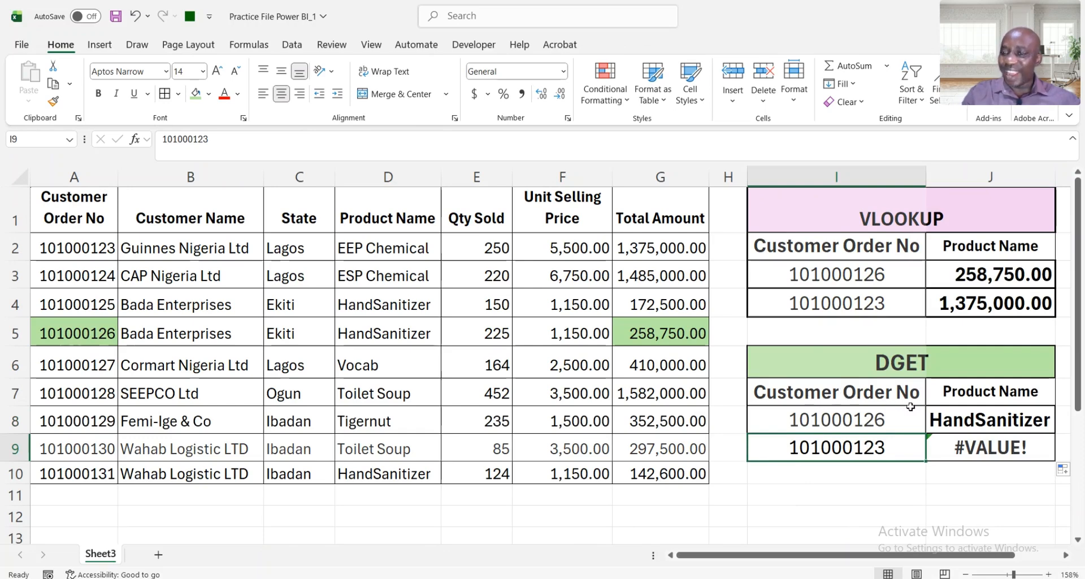
{"action": "left_click", "coordinate": [1004, 419]}
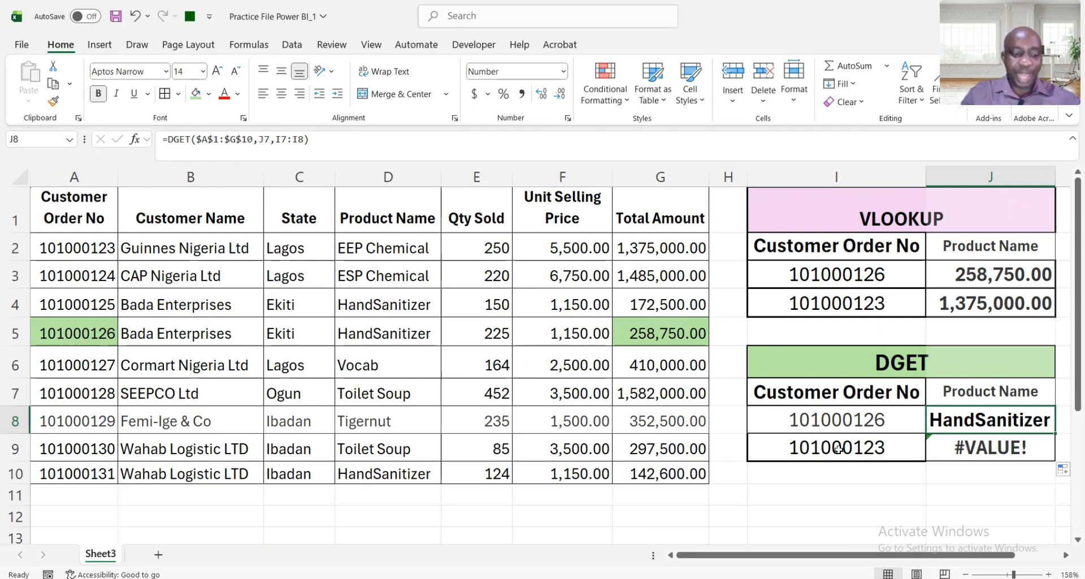
Undo the DGET formula fill in J9 and the order number pasted into I9.
{"action": "key", "text": "ctrl+z"}
{"action": "key", "text": "ctrl+z"}
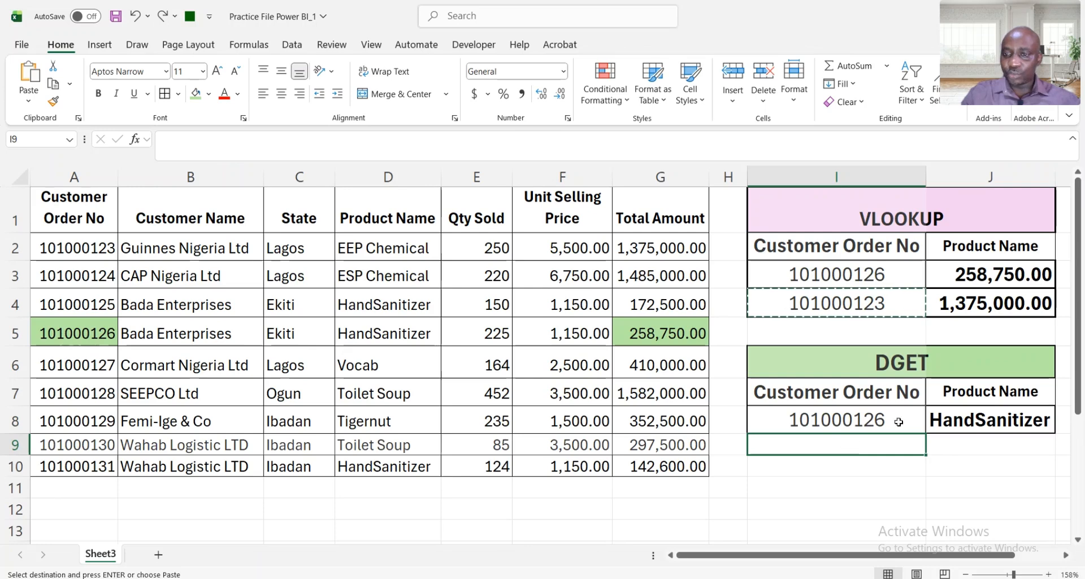
{"action": "key", "text": "Escape"}
Add list data validation to the DGET order number cell I8, using =$A$2:$A$10 as the source.
{"action": "left_click", "coordinate": [855, 416]}
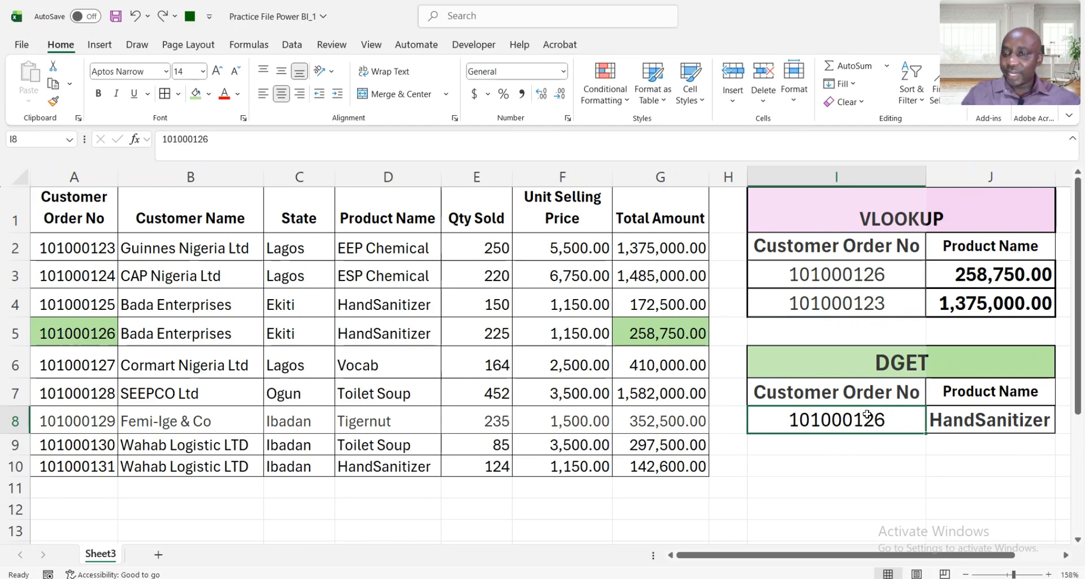
{"action": "left_click", "coordinate": [295, 46]}
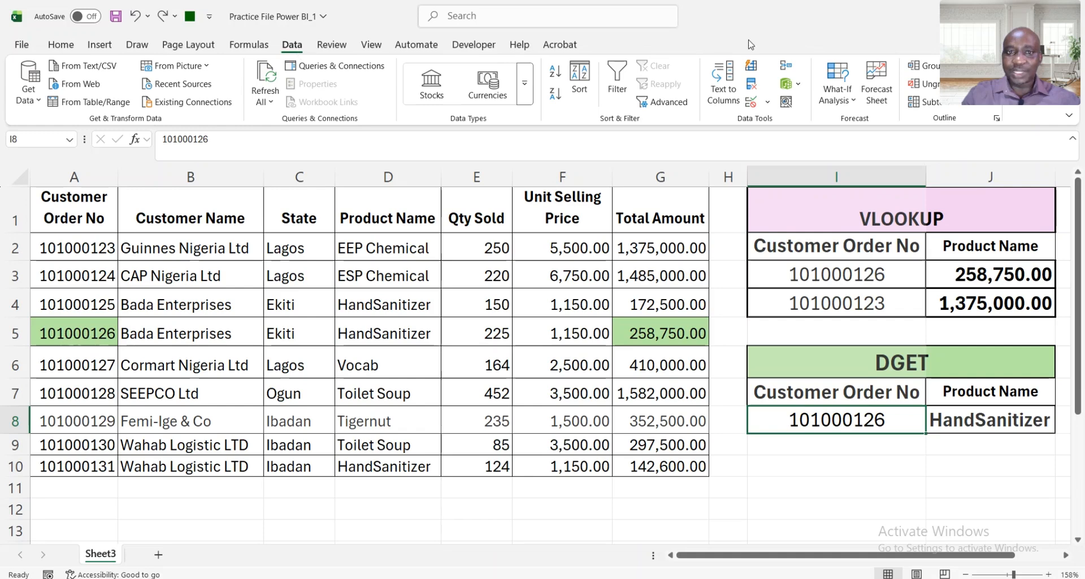
{"action": "left_click", "coordinate": [768, 103]}
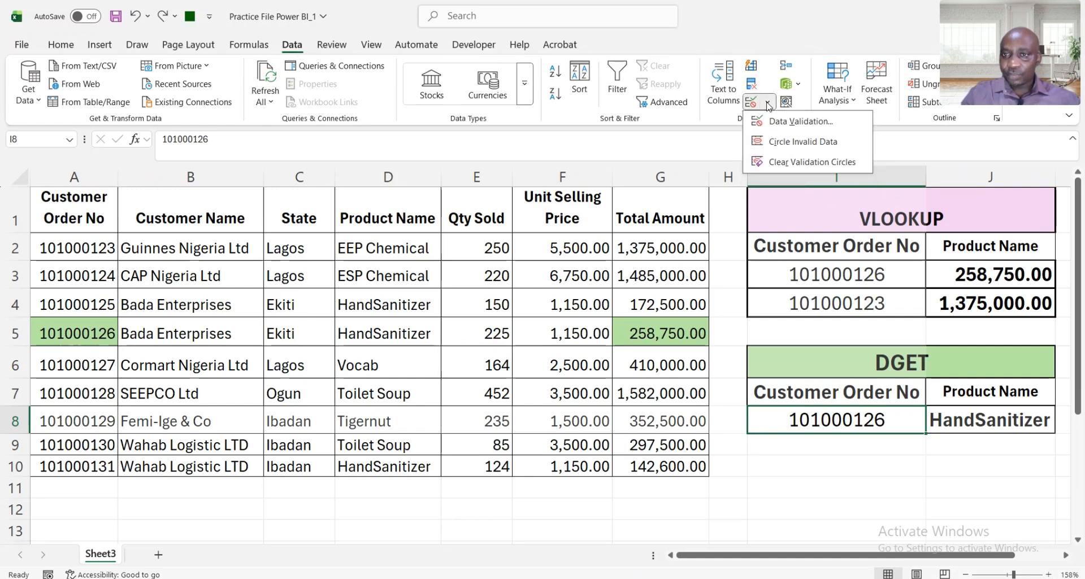
{"action": "left_click", "coordinate": [800, 121]}
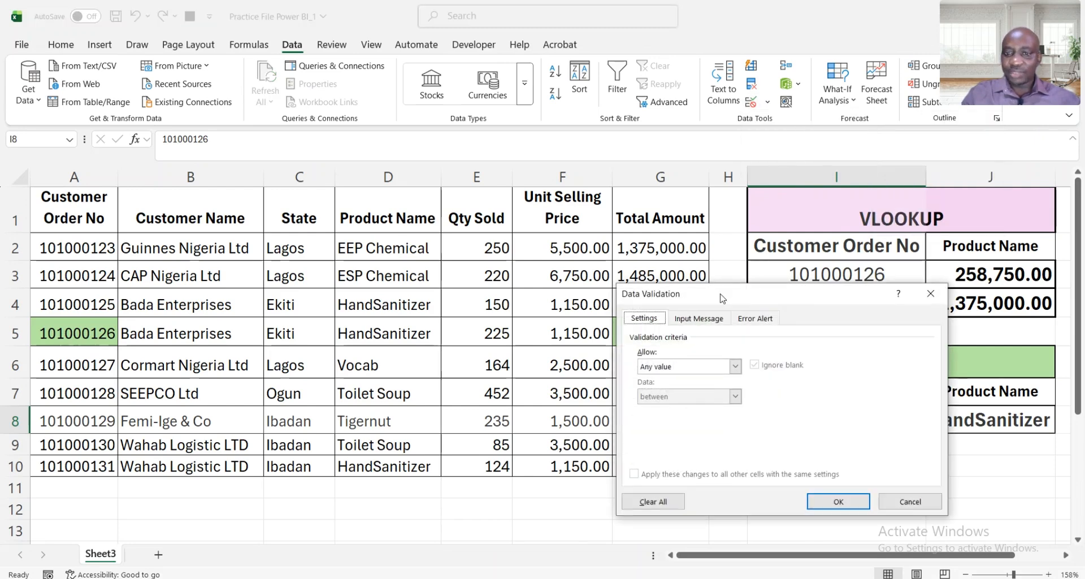
{"action": "left_click", "coordinate": [735, 366]}
{"action": "left_click", "coordinate": [659, 408]}
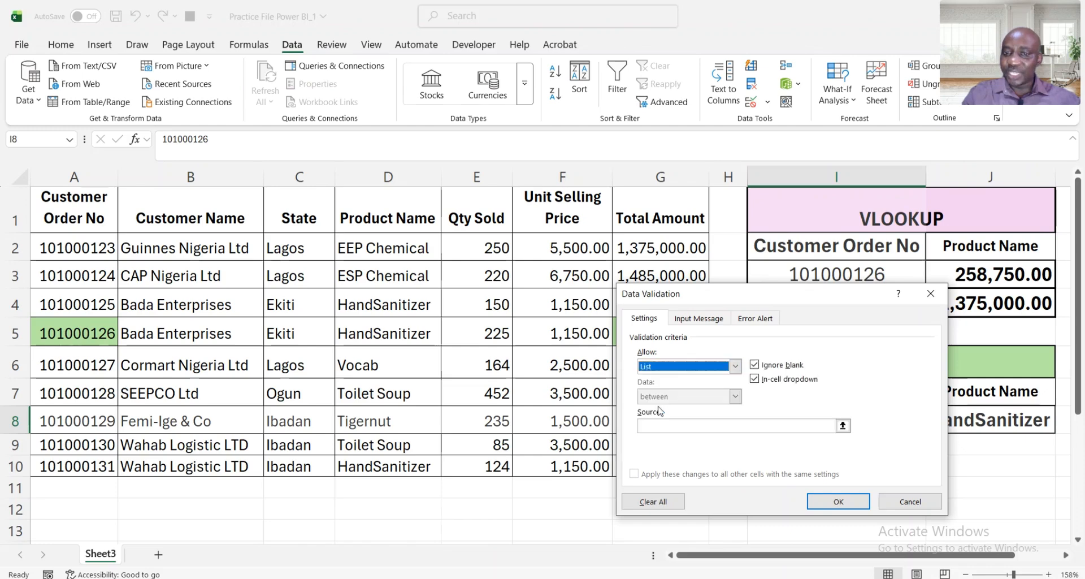
{"action": "left_click", "coordinate": [765, 425]}
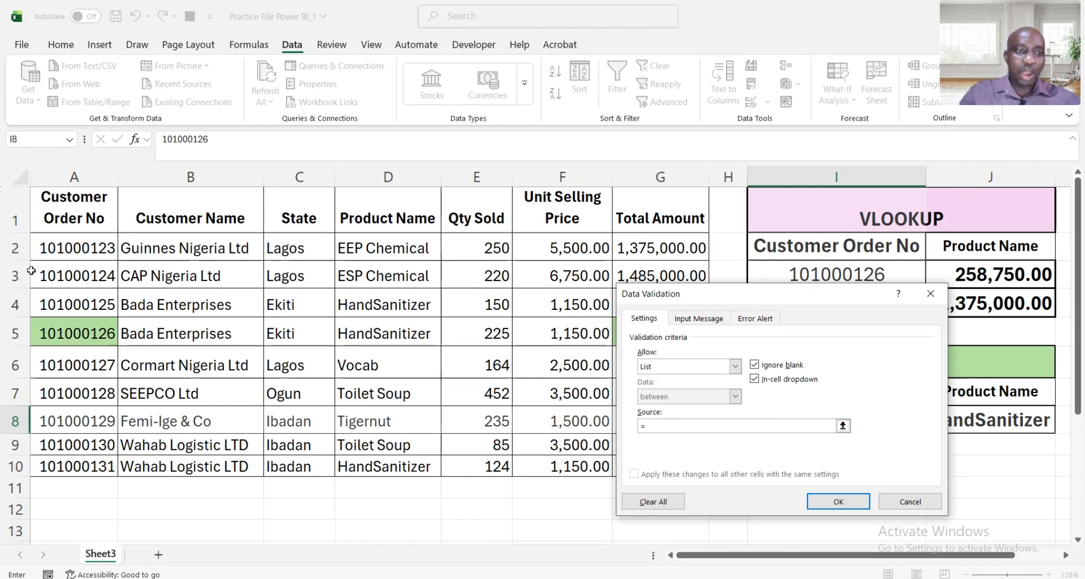
{"action": "left_click", "coordinate": [59, 247]}
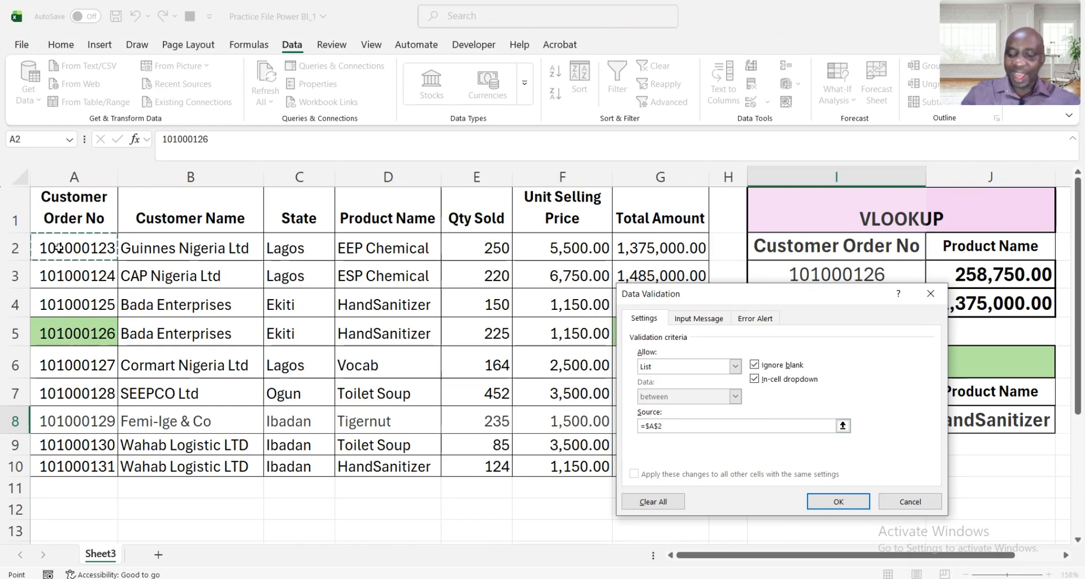
{"action": "key", "text": "ctrl+shift+Down"}
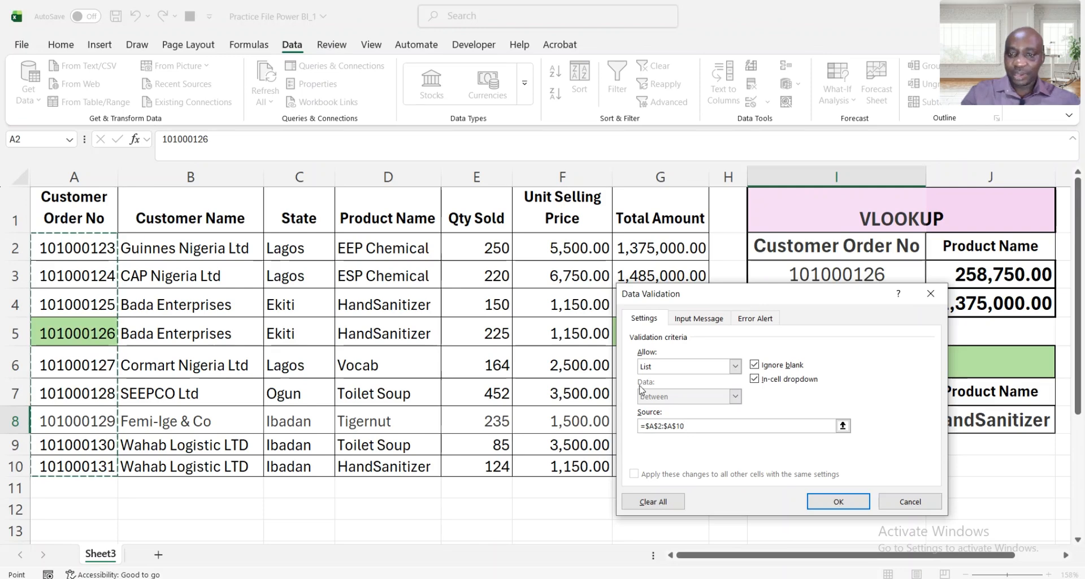
{"action": "left_click", "coordinate": [839, 501]}
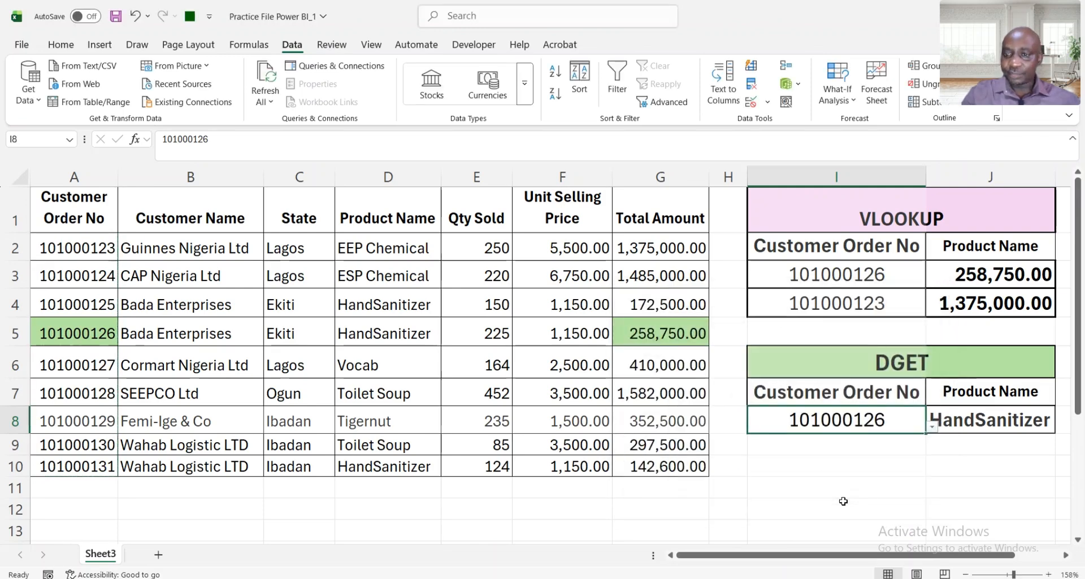
Choose the first customer order number from the drop-down list in I8 and check the DGET result in J8.
{"action": "left_click", "coordinate": [932, 428]}
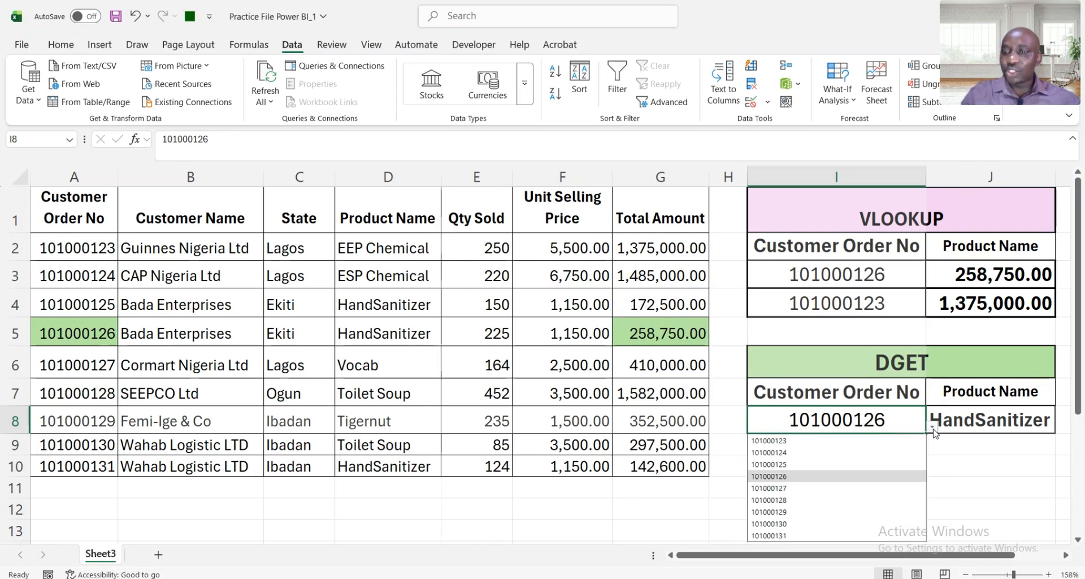
{"action": "left_click", "coordinate": [797, 440]}
{"action": "scroll", "coordinate": [684, 485], "scroll_direction": "up", "scroll_amount": 5}
{"action": "left_click", "coordinate": [678, 493]}
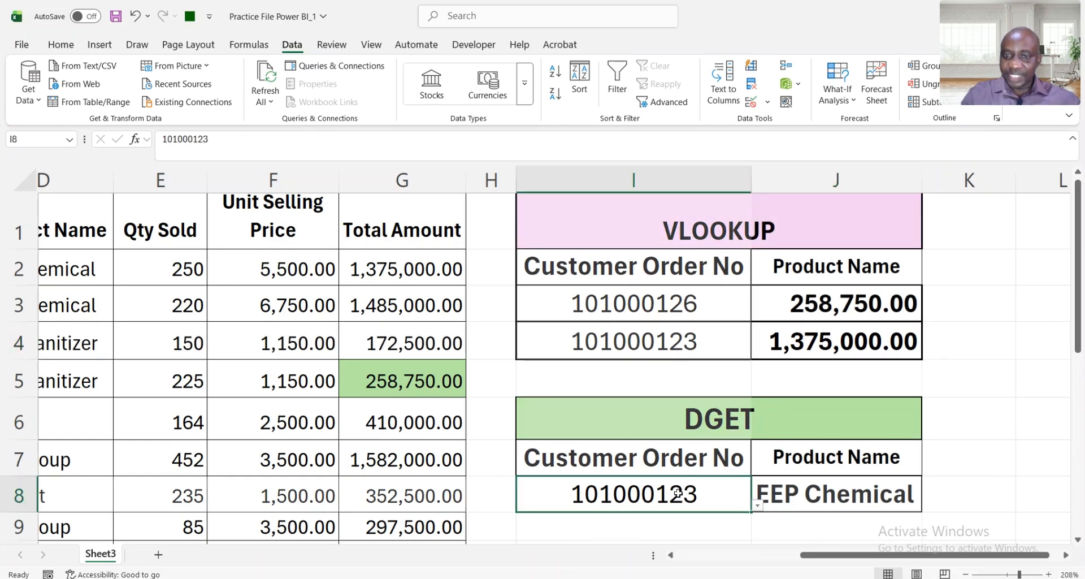
{"action": "left_click", "coordinate": [905, 492]}
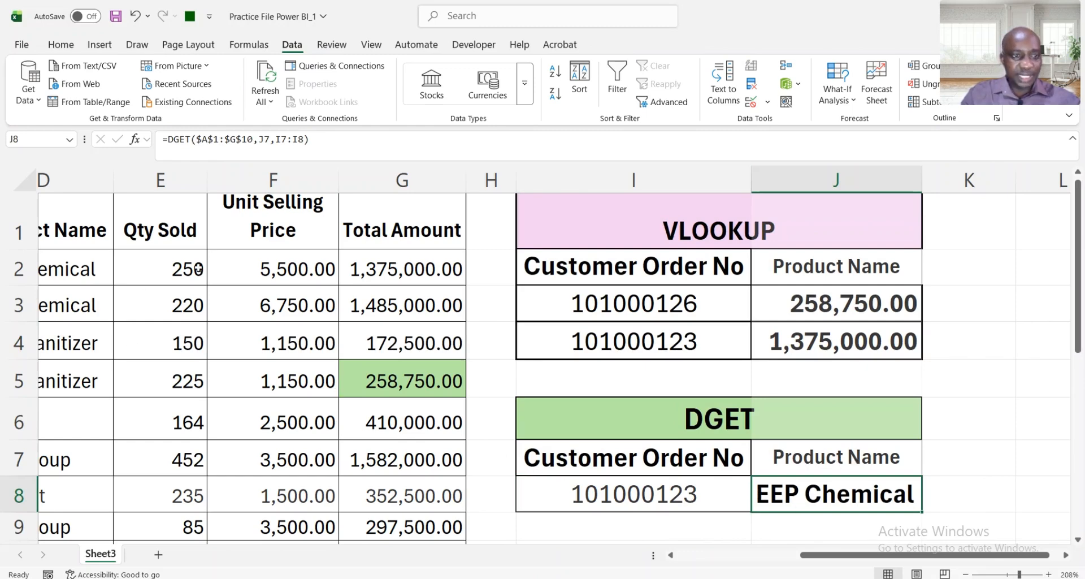
Compare the DGET product name with the order number and product name recorded in row 2 of the data table.
{"action": "scroll", "coordinate": [198, 269], "scroll_direction": "left", "scroll_amount": 4}
{"action": "left_click", "coordinate": [218, 262]}
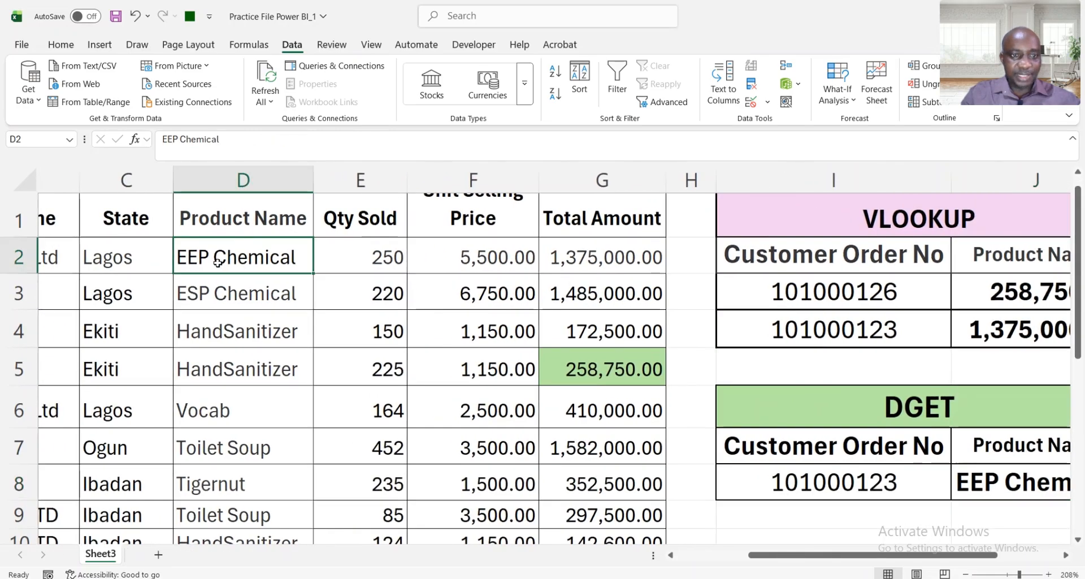
{"action": "scroll", "coordinate": [217, 262], "scroll_direction": "left", "scroll_amount": 5}
{"action": "scroll", "coordinate": [123, 294], "scroll_direction": "up", "scroll_amount": 1}
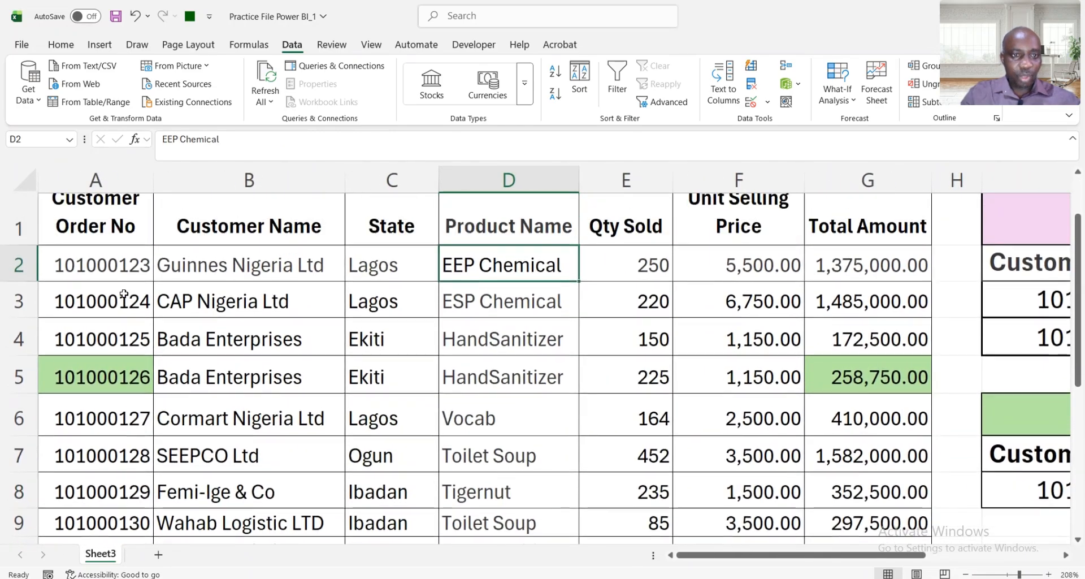
{"action": "scroll", "coordinate": [124, 293], "scroll_direction": "down", "scroll_amount": 1}
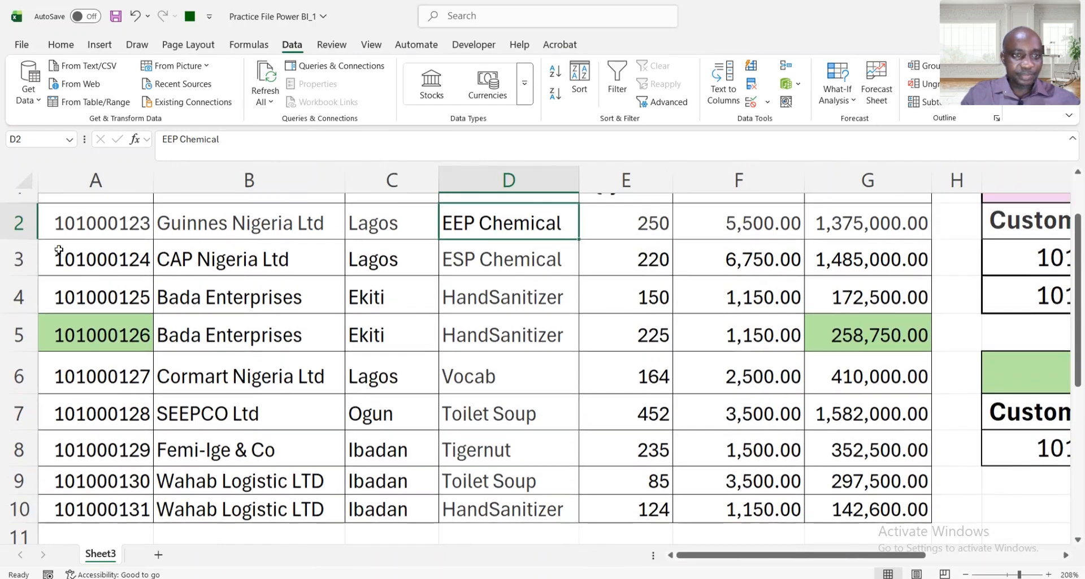
{"action": "scroll", "coordinate": [58, 249], "scroll_direction": "up", "scroll_amount": 1}
{"action": "left_click", "coordinate": [16, 258]}
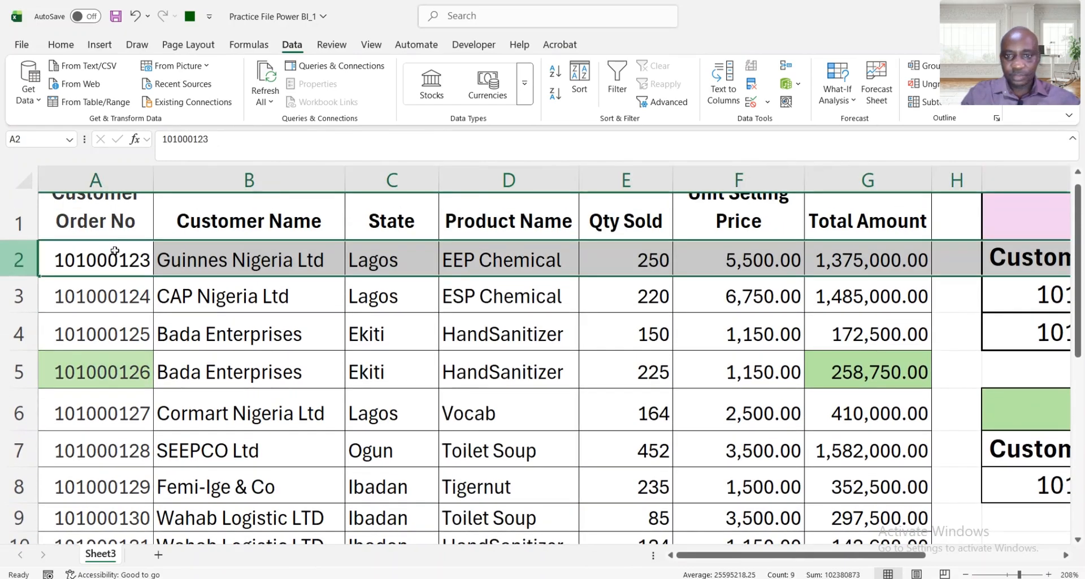
{"action": "left_click", "coordinate": [487, 263]}
{"action": "scroll", "coordinate": [489, 261], "scroll_direction": "right", "scroll_amount": 3}
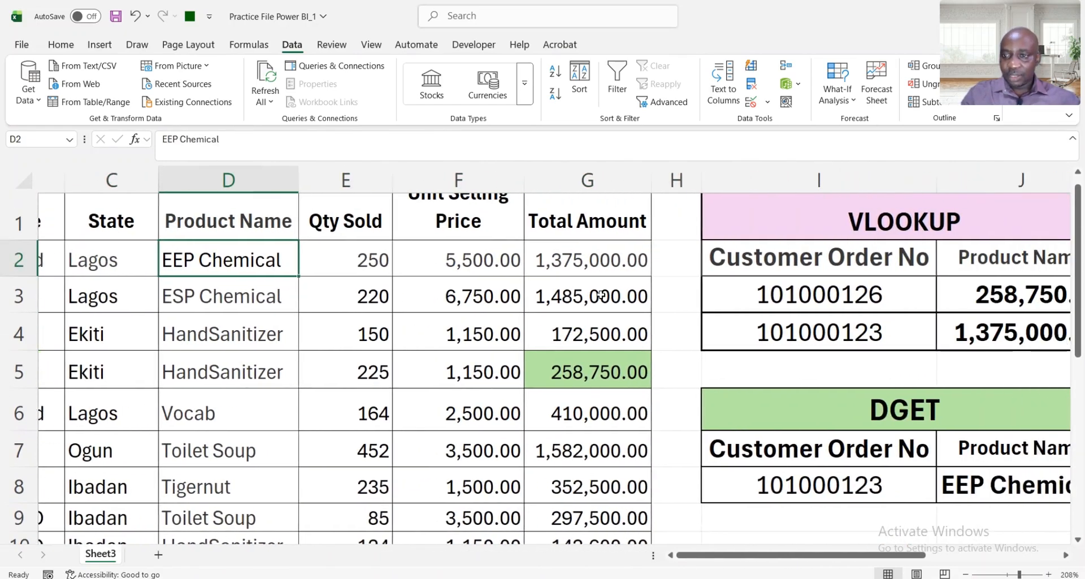
{"action": "scroll", "coordinate": [600, 295], "scroll_direction": "right", "scroll_amount": 2}
{"action": "left_click", "coordinate": [819, 485]}
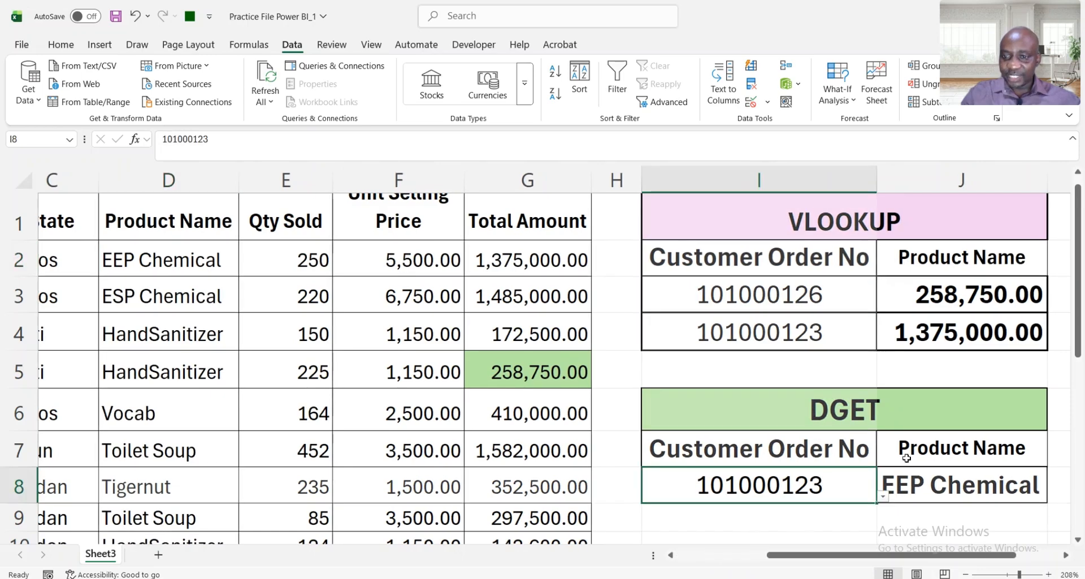
Copy the Total Amount header from G1 into J7 as the DGET field and check the result in J8.
{"action": "left_click", "coordinate": [948, 452]}
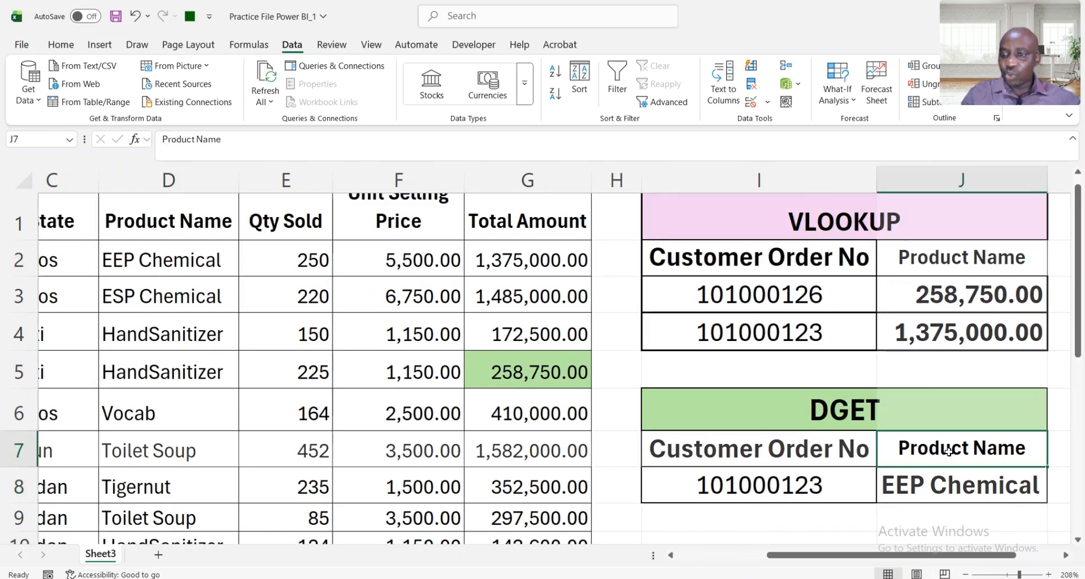
{"action": "left_click", "coordinate": [528, 216]}
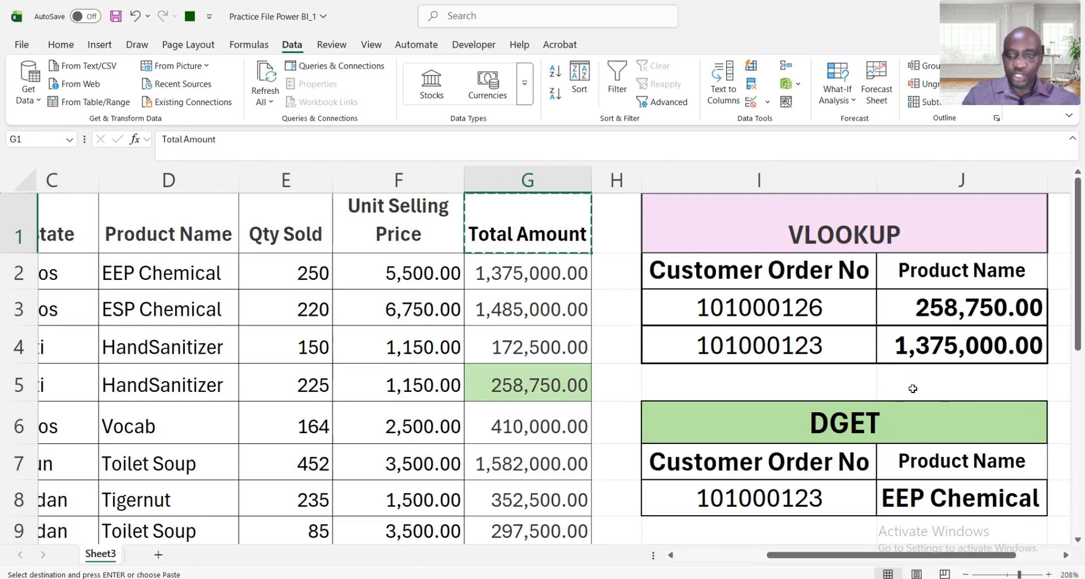
{"action": "left_click", "coordinate": [948, 456]}
{"action": "key", "text": "Return"}
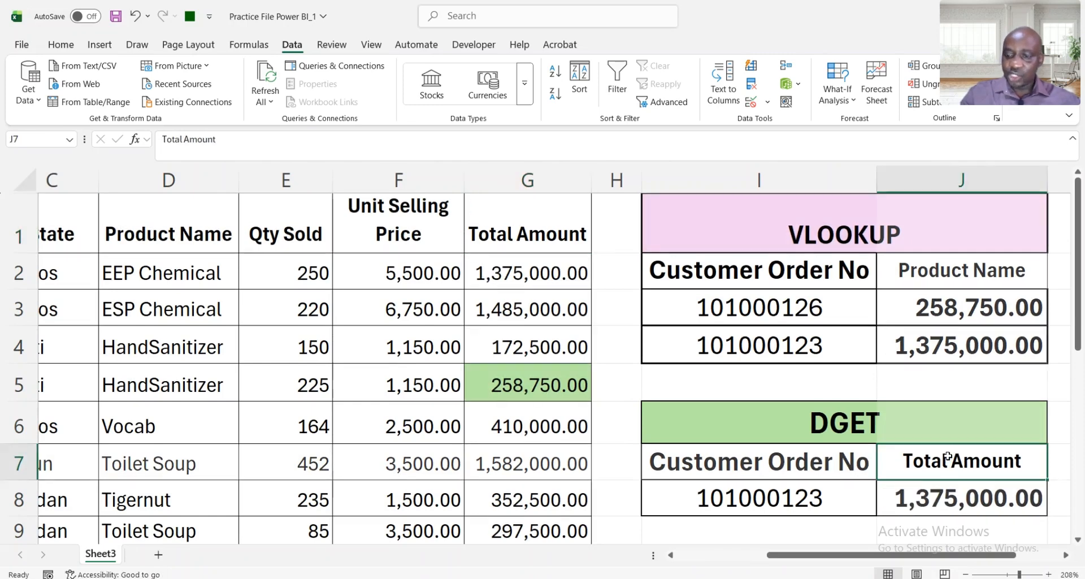
{"action": "left_click", "coordinate": [938, 498]}
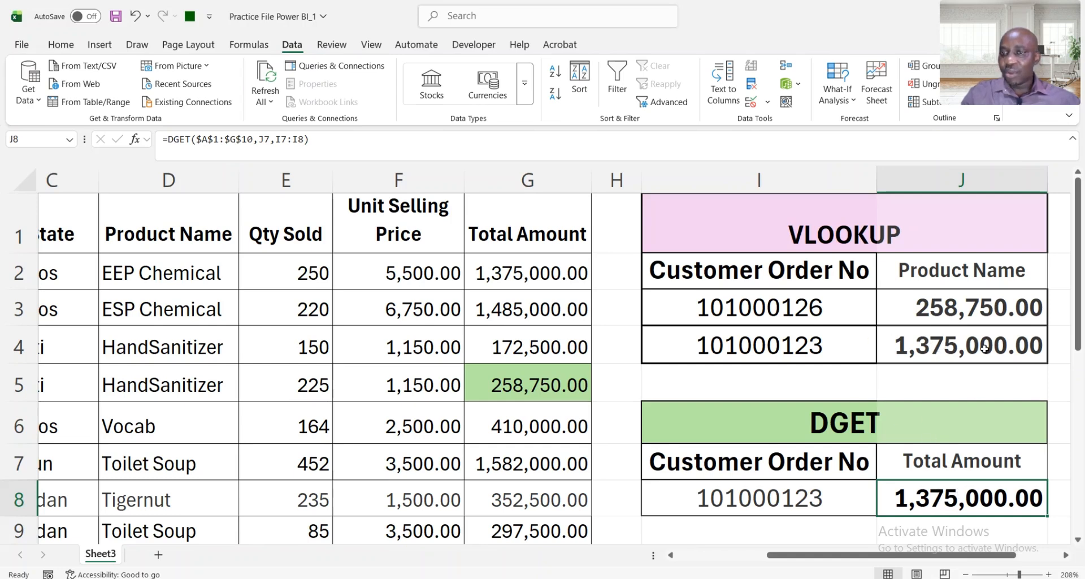
Change the title of the upper lookup table in I1 to XLOOKUP.
{"action": "left_click", "coordinate": [794, 232]}
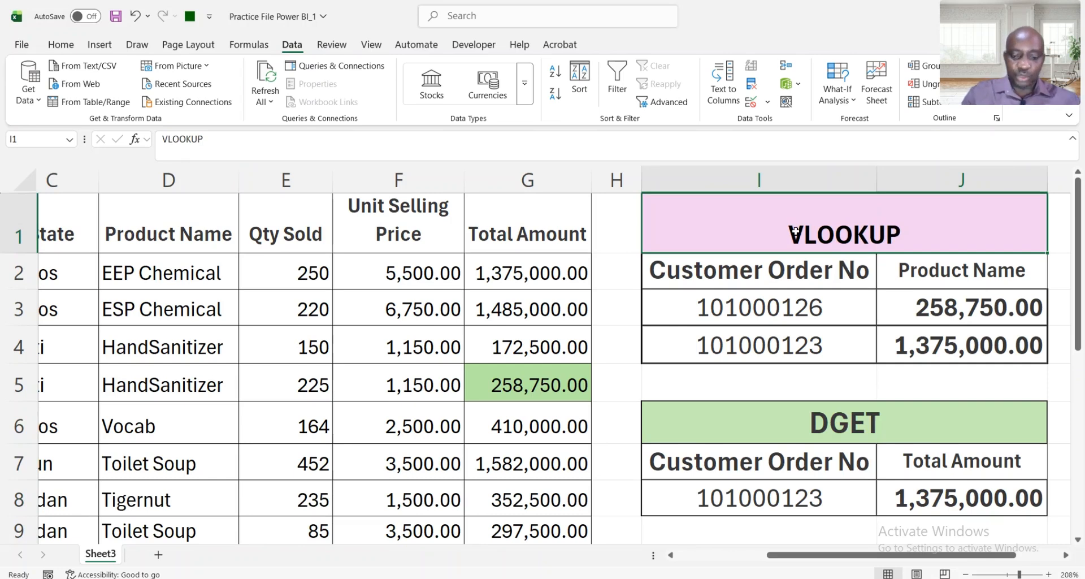
{"action": "type", "text": "XLOOKU"}
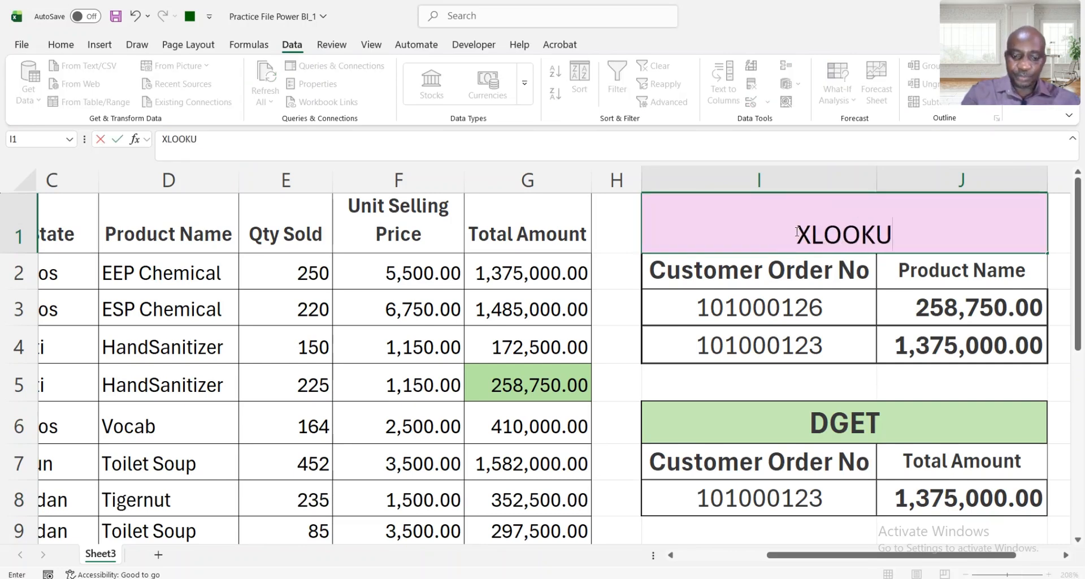
{"action": "type", "text": "P"}
{"action": "key", "text": "Return"}
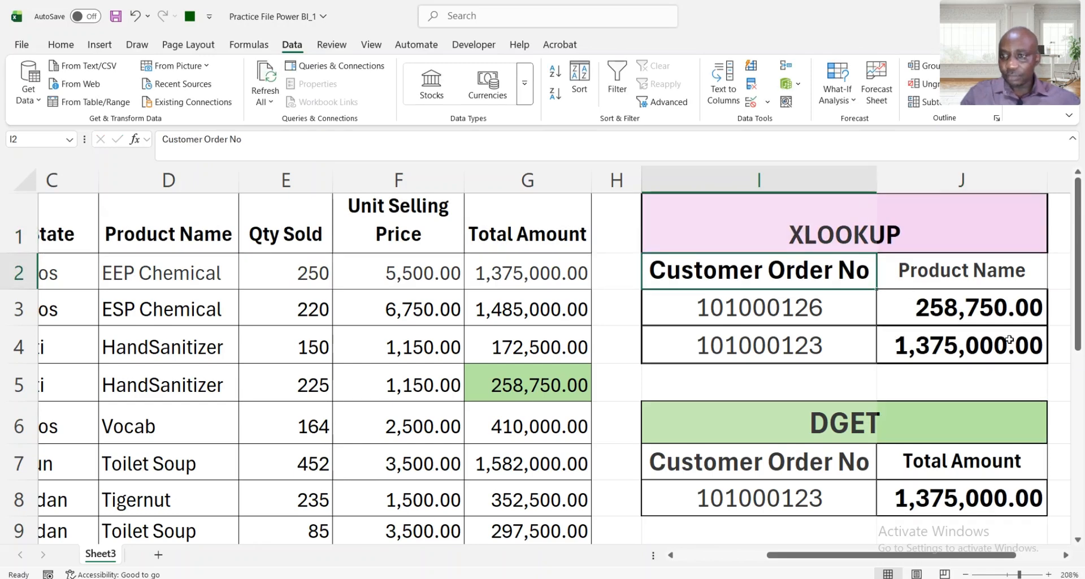
Begin an XLOOKUP formula in J3 with the order number in I3 as the lookup value.
{"action": "left_click", "coordinate": [982, 310]}
{"action": "type", "text": "="}
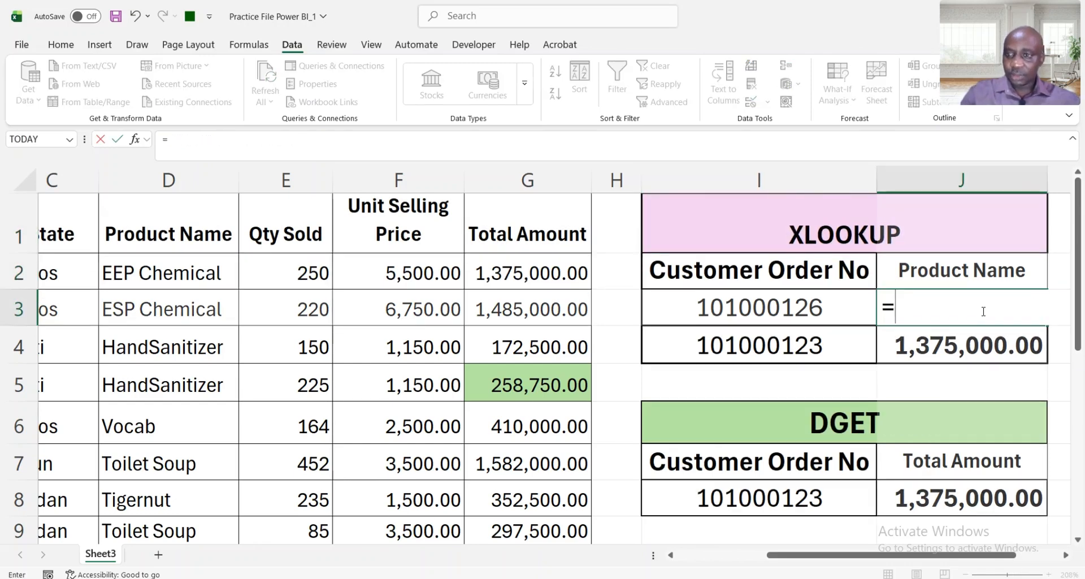
{"action": "type", "text": "XLOOK"}
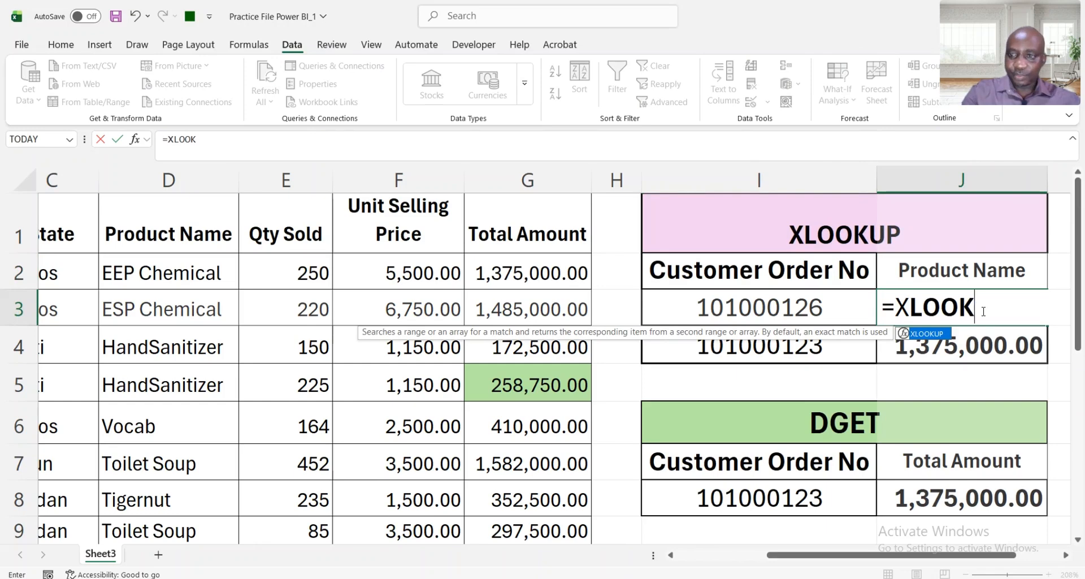
{"action": "type", "text": "UP"}
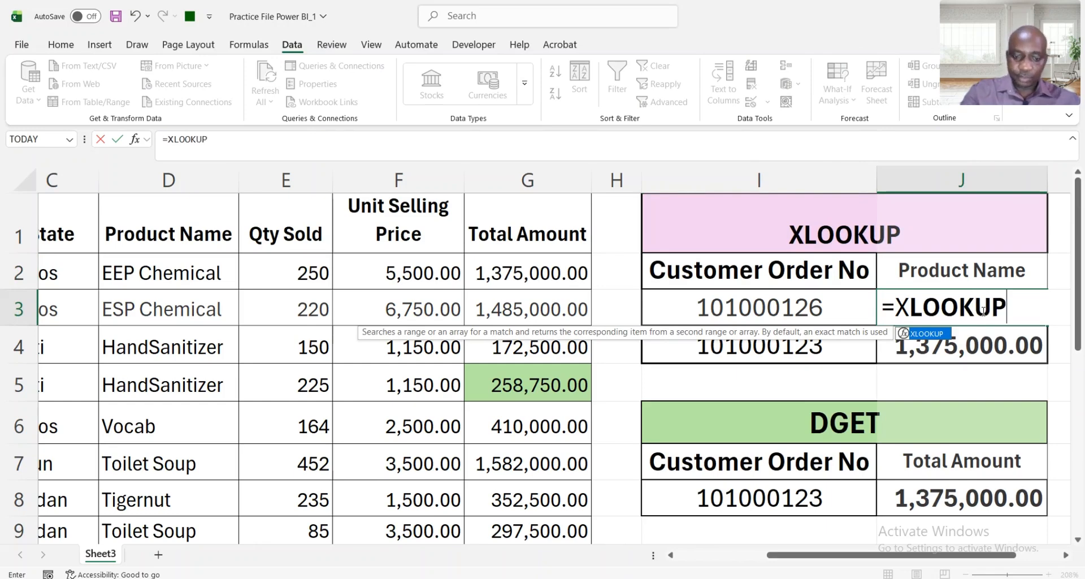
{"action": "type", "text": "("}
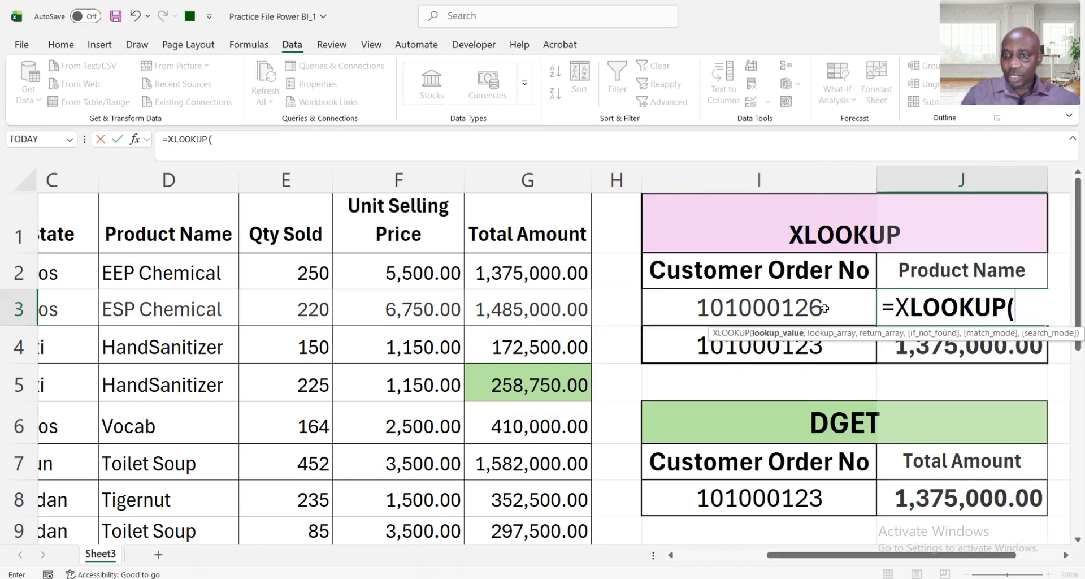
{"action": "left_click", "coordinate": [793, 305]}
{"action": "type", "text": ","}
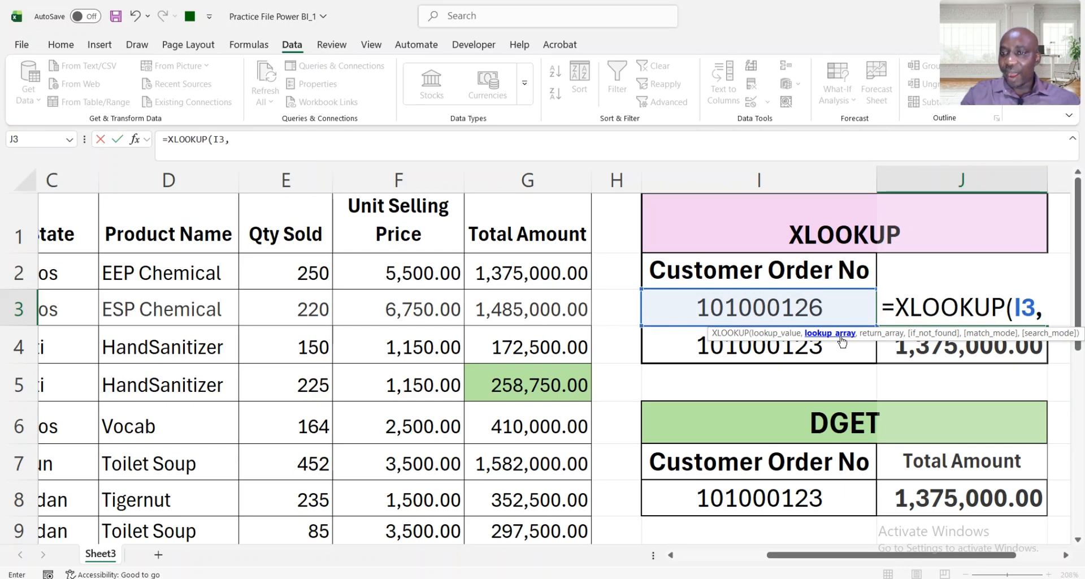
Set the XLOOKUP lookup array to the customer order numbers in A2:A10 as the absolute reference $A$2:$A$10.
{"action": "left_click", "coordinate": [156, 277]}
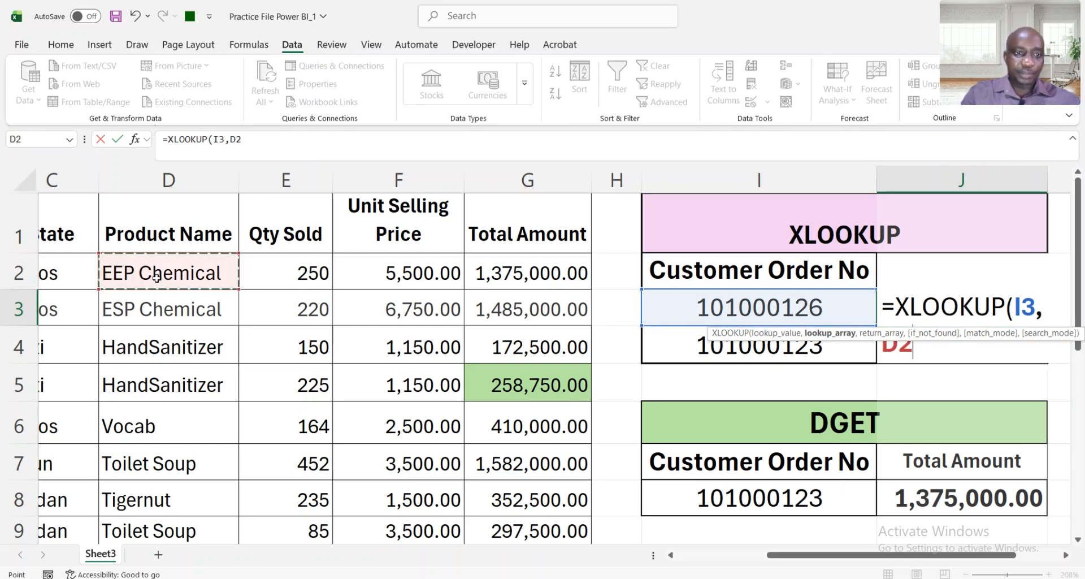
{"action": "scroll", "coordinate": [156, 277], "scroll_direction": "down", "scroll_amount": 1}
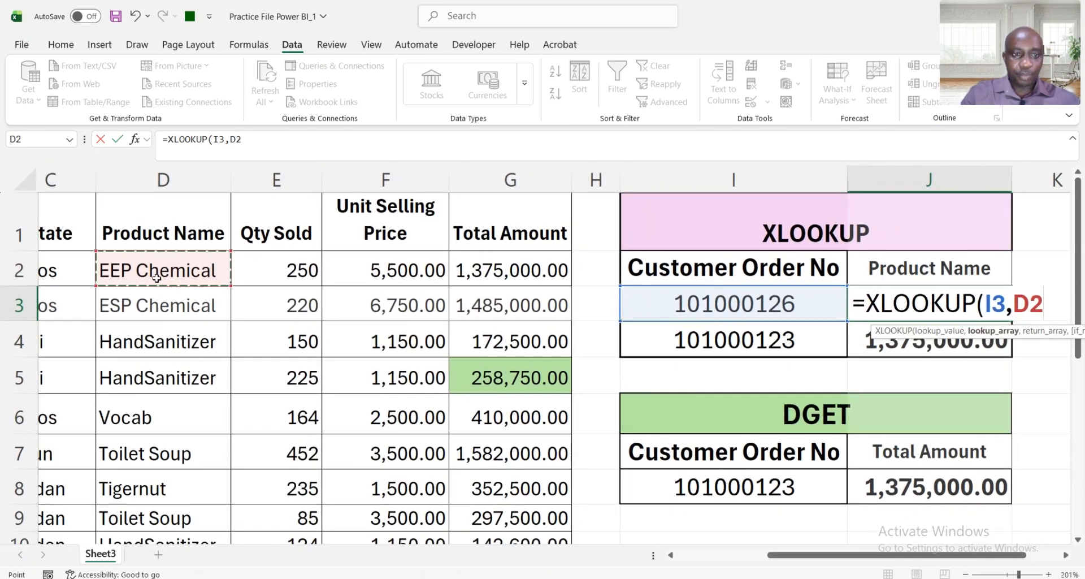
{"action": "key", "text": "Left"}
{"action": "key", "text": "Left"}
{"action": "key", "text": "Left"}
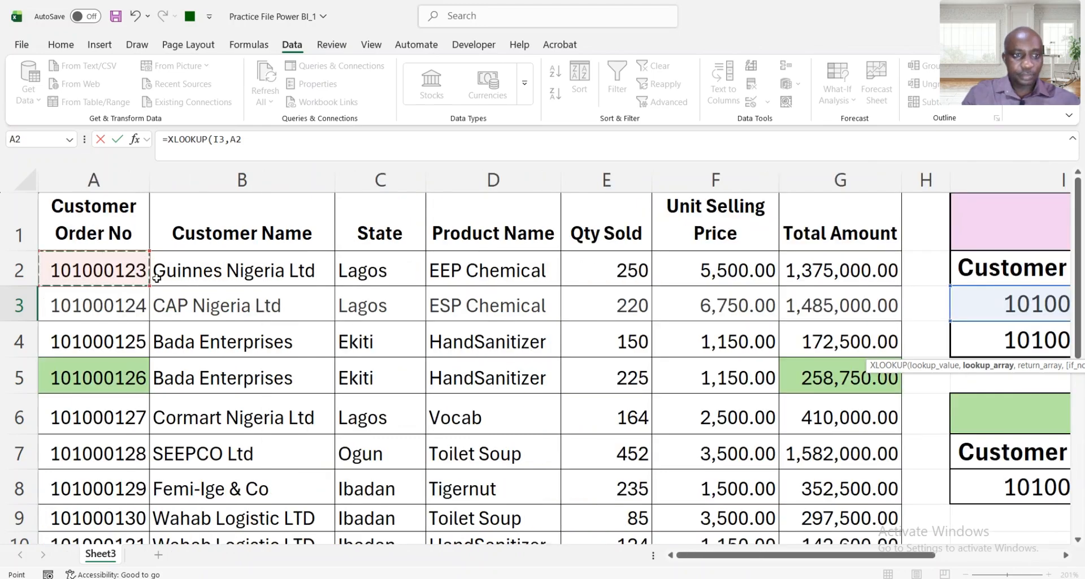
{"action": "key", "text": "ctrl+shift+Down"}
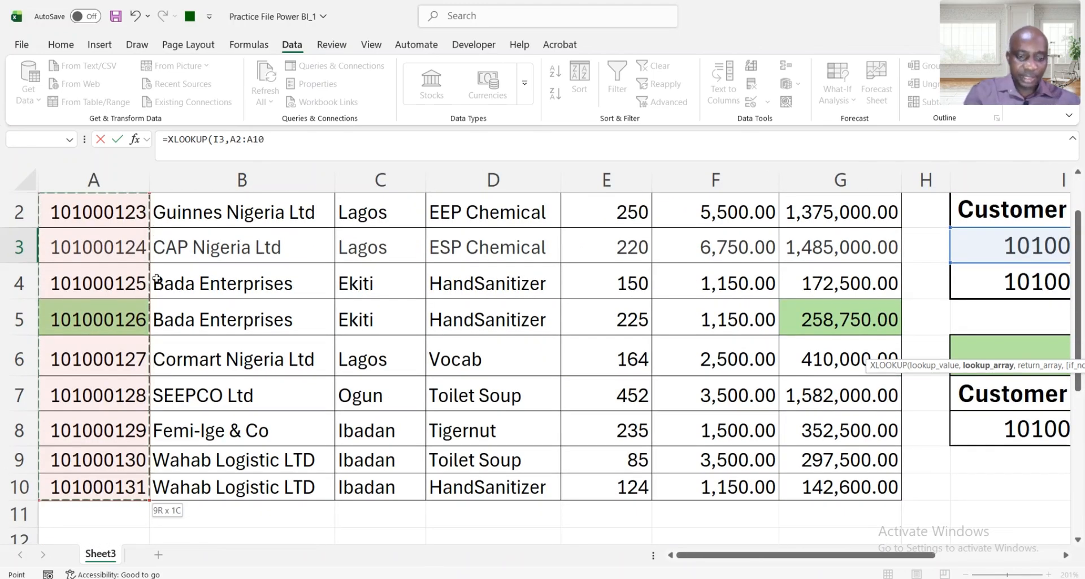
{"action": "key", "text": "F4"}
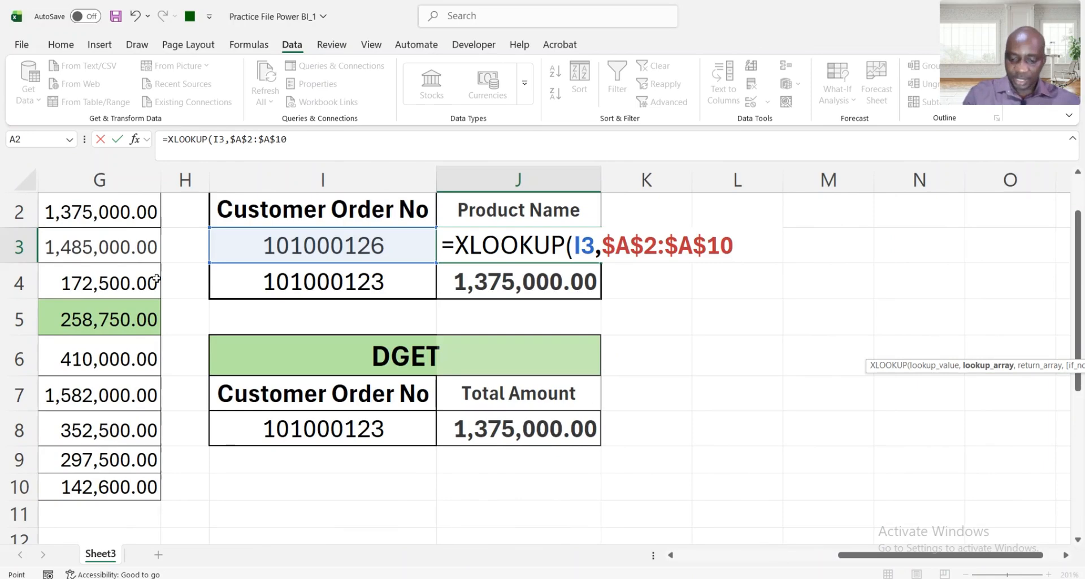
Complete the XLOOKUP formula in J3 with the product names in $D$2:$D$10 as the absolute return array.
{"action": "type", "text": ","}
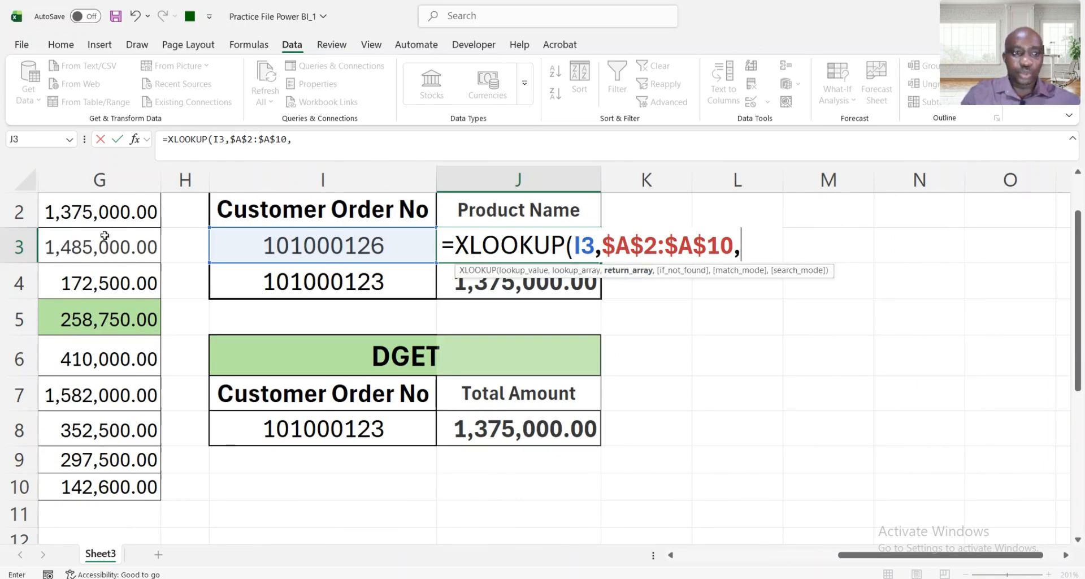
{"action": "left_click", "coordinate": [102, 214]}
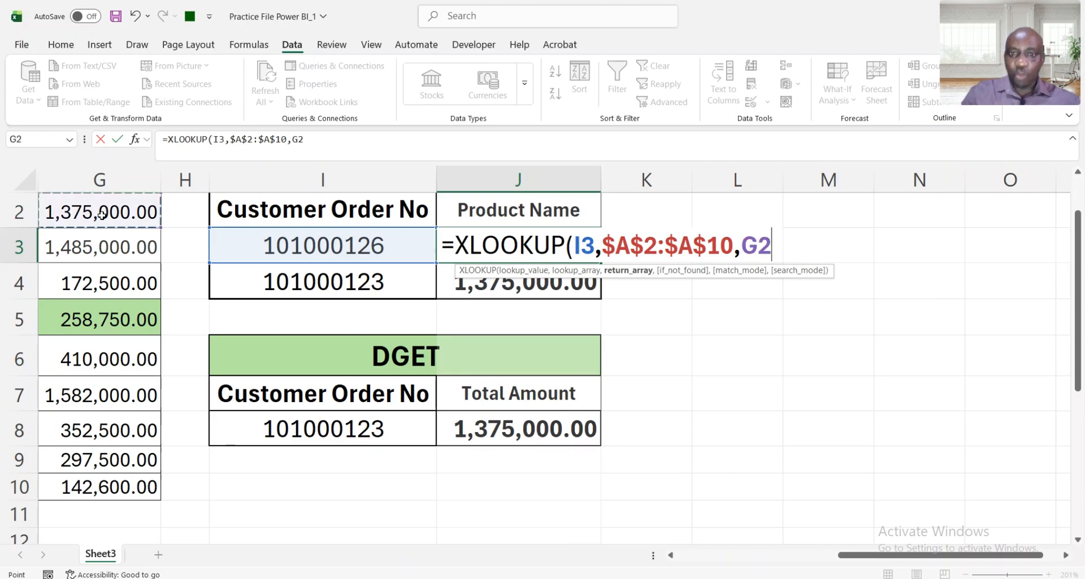
{"action": "key", "text": "Up"}
{"action": "key", "text": "Left"}
{"action": "key", "text": "Left"}
{"action": "key", "text": "Left"}
{"action": "key", "text": "Left"}
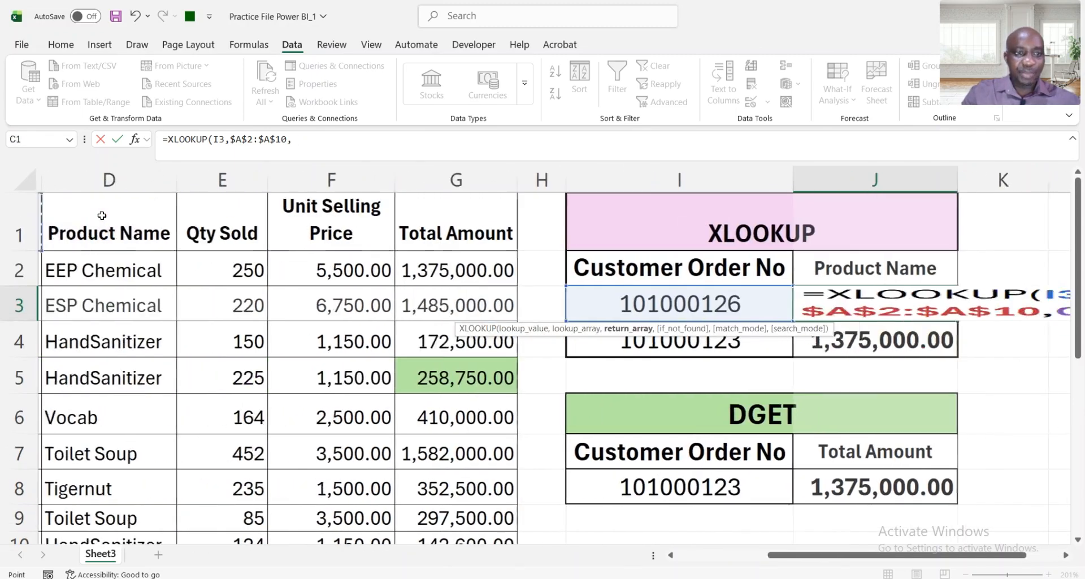
{"action": "key", "text": "Left"}
{"action": "key", "text": "Right"}
{"action": "key", "text": "Right"}
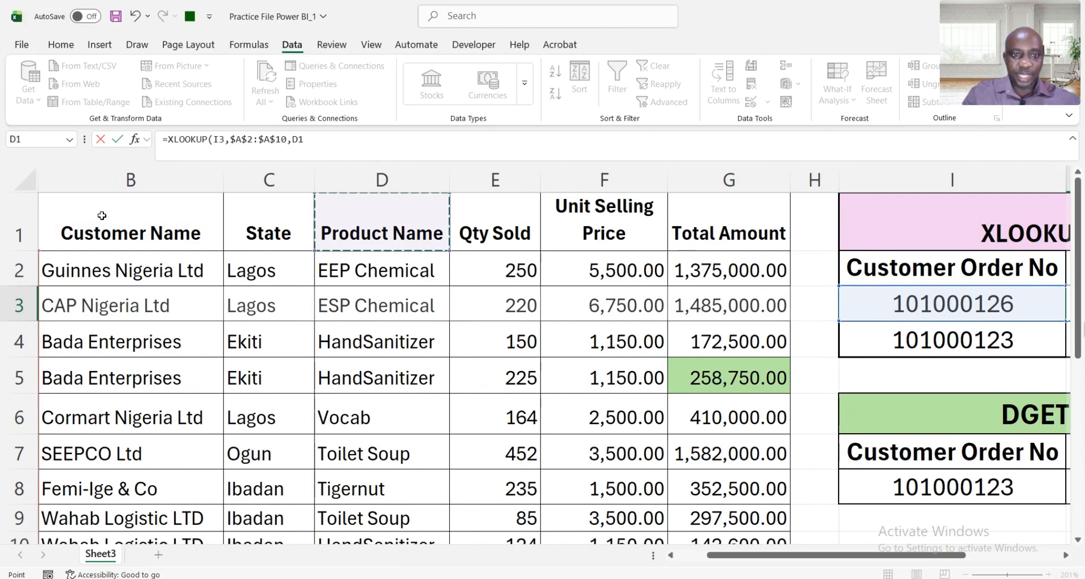
{"action": "key", "text": "Down"}
{"action": "key", "text": "ctrl+shift+Down"}
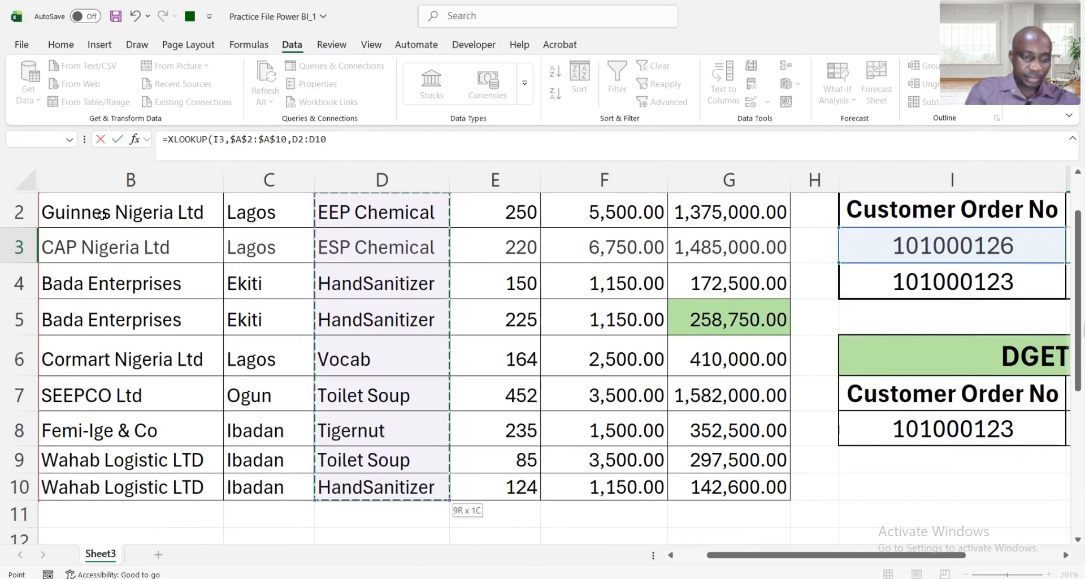
{"action": "key", "text": "F4"}
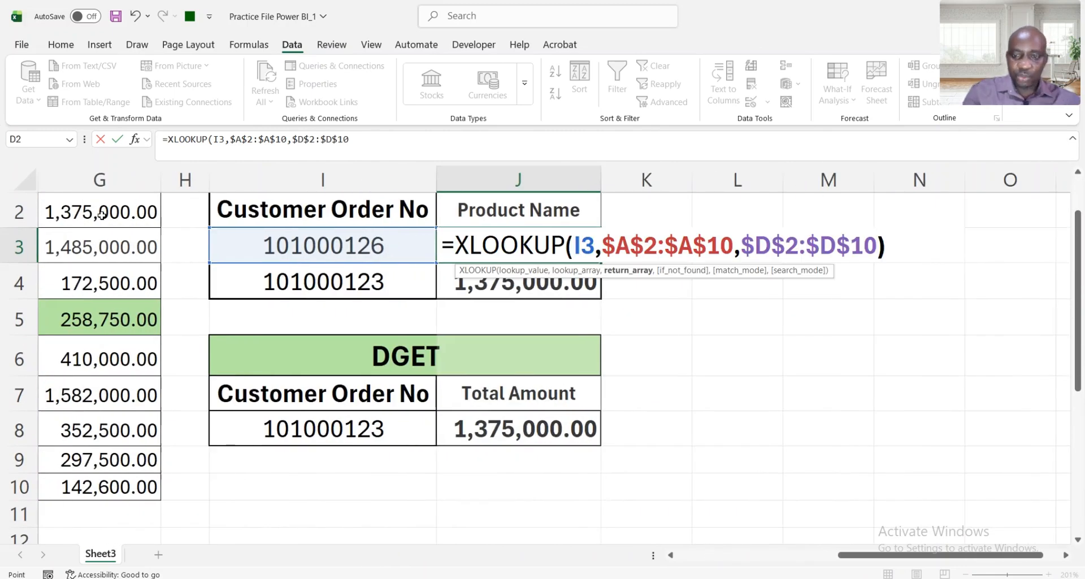
{"action": "type", "text": ")"}
{"action": "key", "text": "Return"}
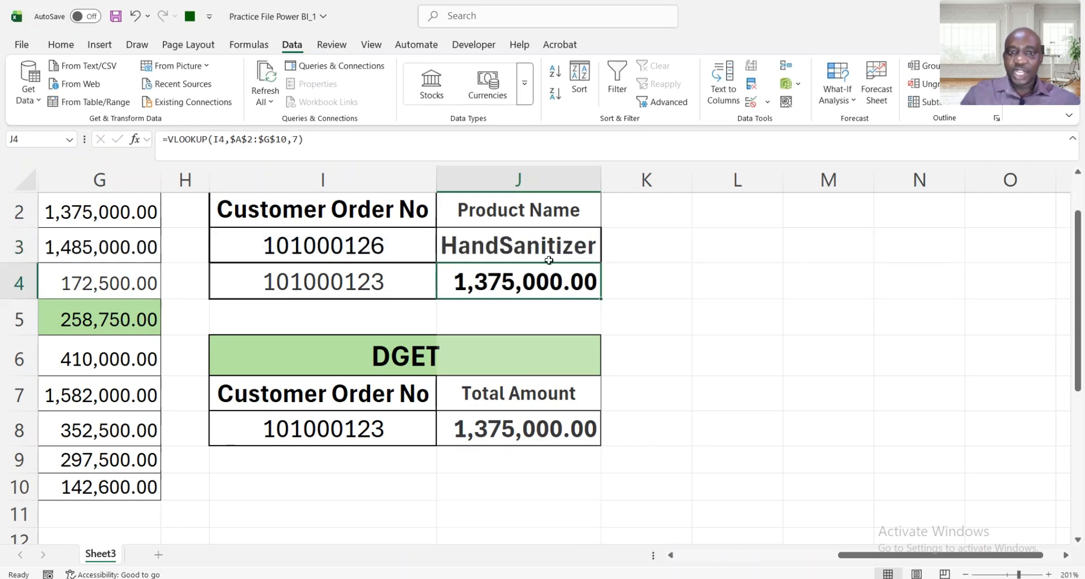
Compare the XLOOKUP result in J3 with the matching order in row 5 of the data table.
{"action": "left_click", "coordinate": [498, 242]}
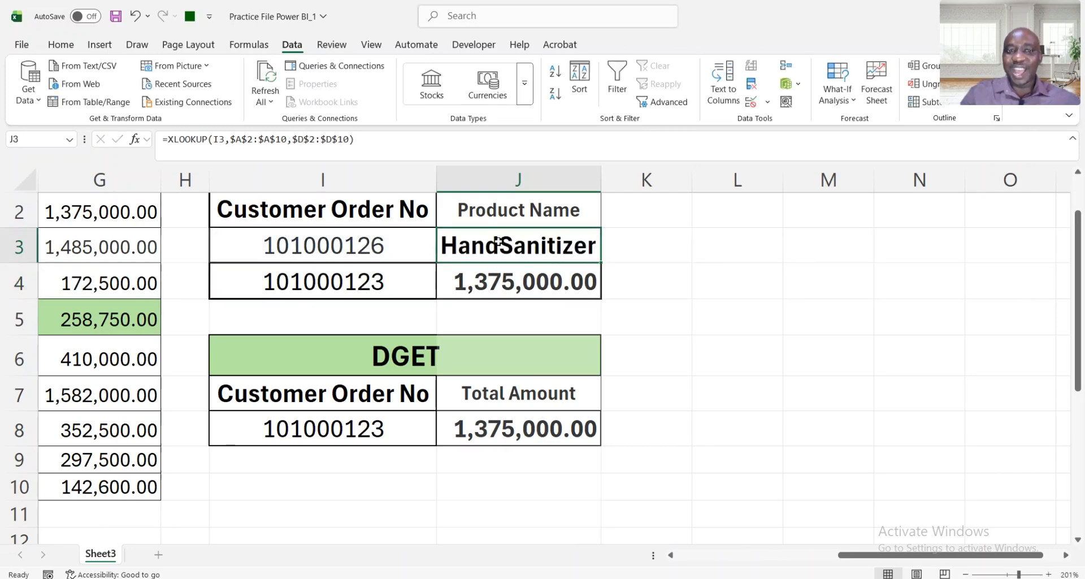
{"action": "scroll", "coordinate": [498, 241], "scroll_direction": "left", "scroll_amount": 4}
{"action": "scroll", "coordinate": [498, 241], "scroll_direction": "down", "scroll_amount": 3}
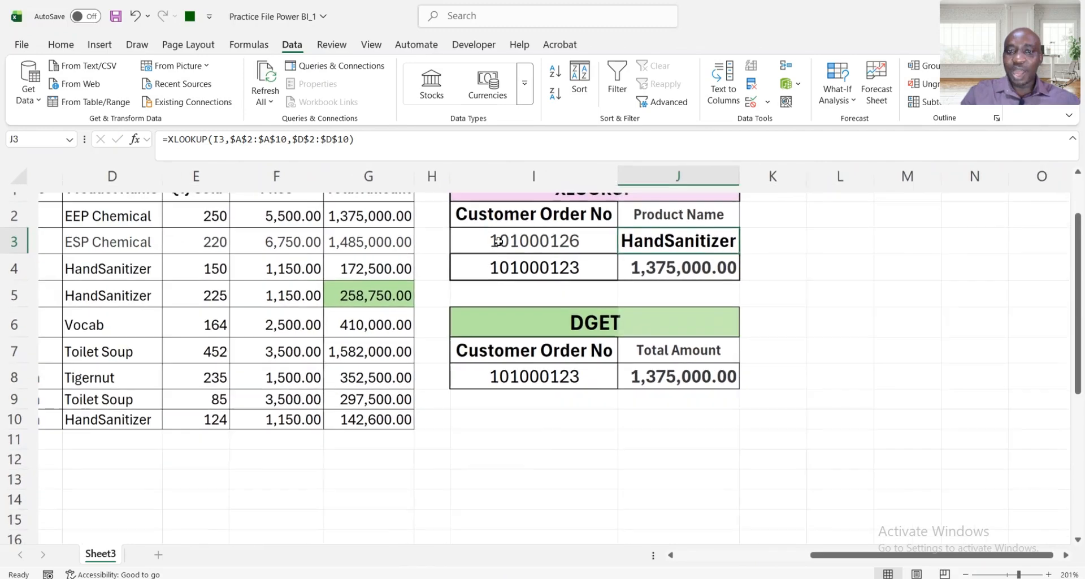
{"action": "scroll", "coordinate": [520, 237], "scroll_direction": "left", "scroll_amount": 4}
{"action": "scroll", "coordinate": [534, 222], "scroll_direction": "down", "scroll_amount": 3}
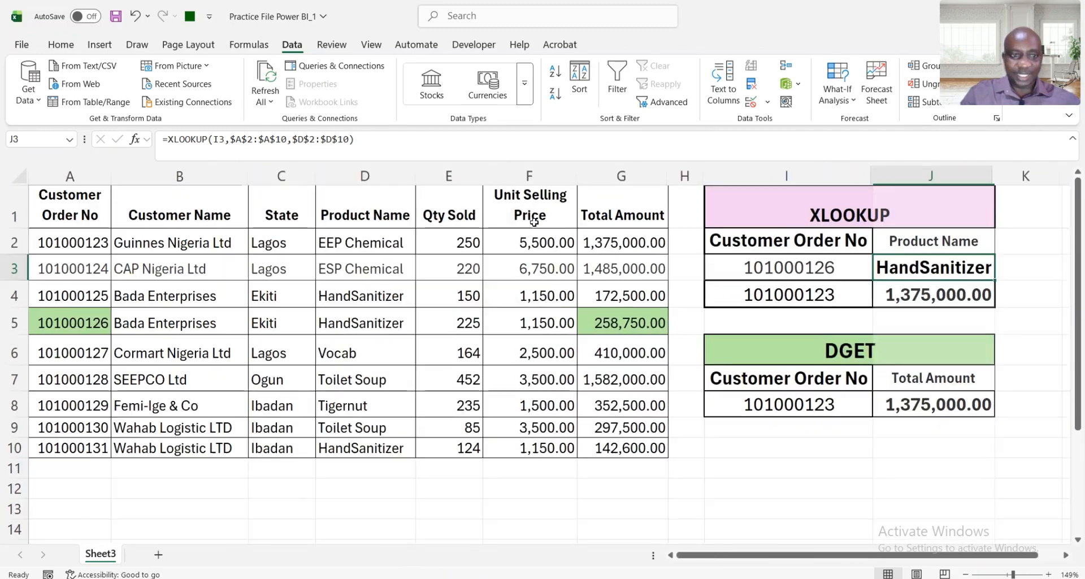
{"action": "left_click", "coordinate": [14, 322]}
Highlight the product name in D5 with the green fill color.
{"action": "left_click", "coordinate": [361, 323]}
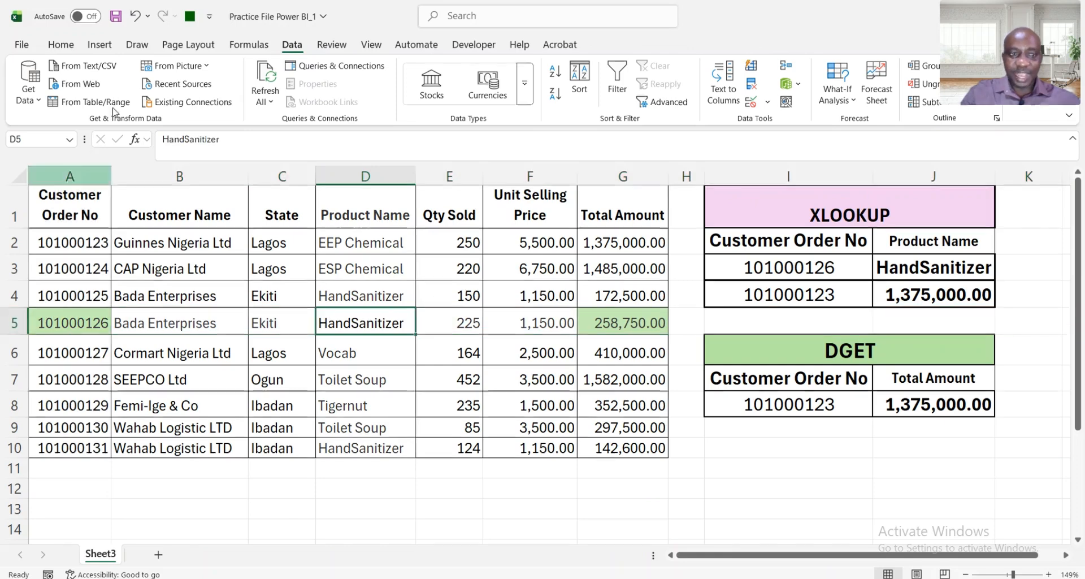
{"action": "left_click", "coordinate": [60, 45]}
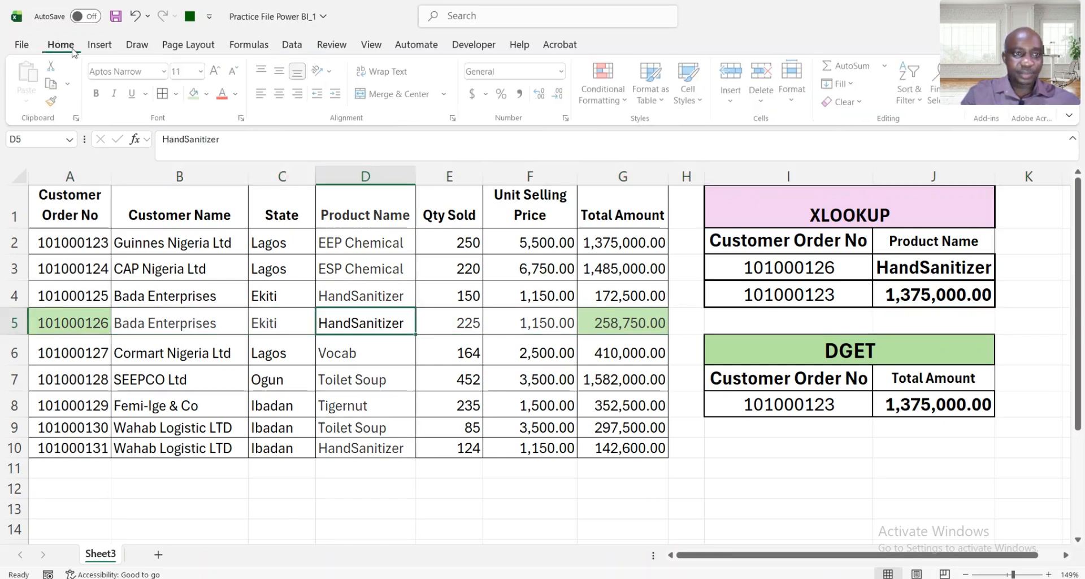
{"action": "left_click", "coordinate": [195, 94]}
Choose the order number from A7 in the DGET drop-down in I8 and check the total amount in J8.
{"action": "scroll", "coordinate": [588, 337], "scroll_direction": "right", "scroll_amount": 1}
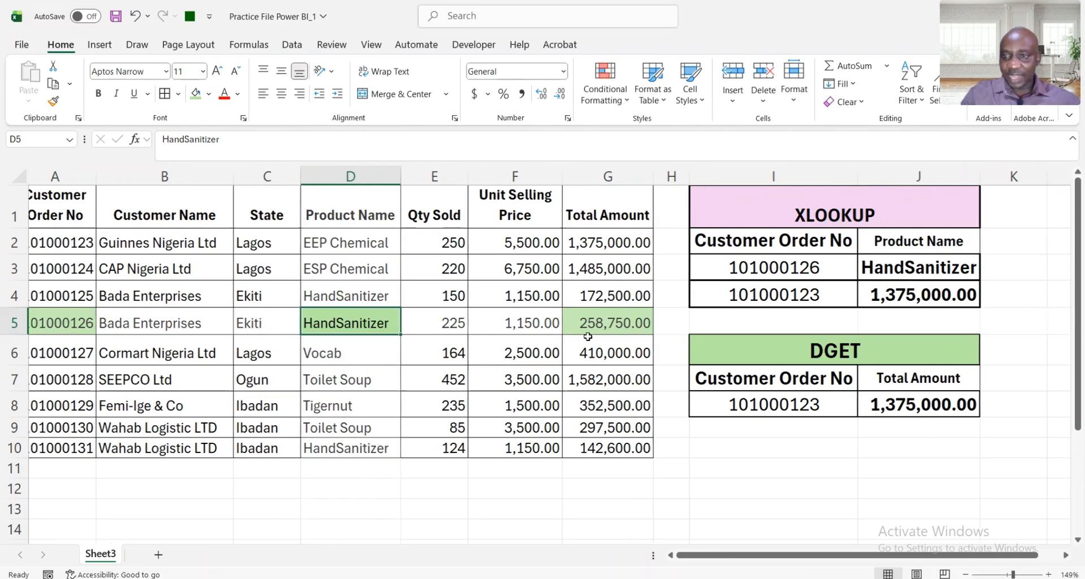
{"action": "scroll", "coordinate": [587, 337], "scroll_direction": "right", "scroll_amount": 2}
{"action": "left_click", "coordinate": [783, 405]}
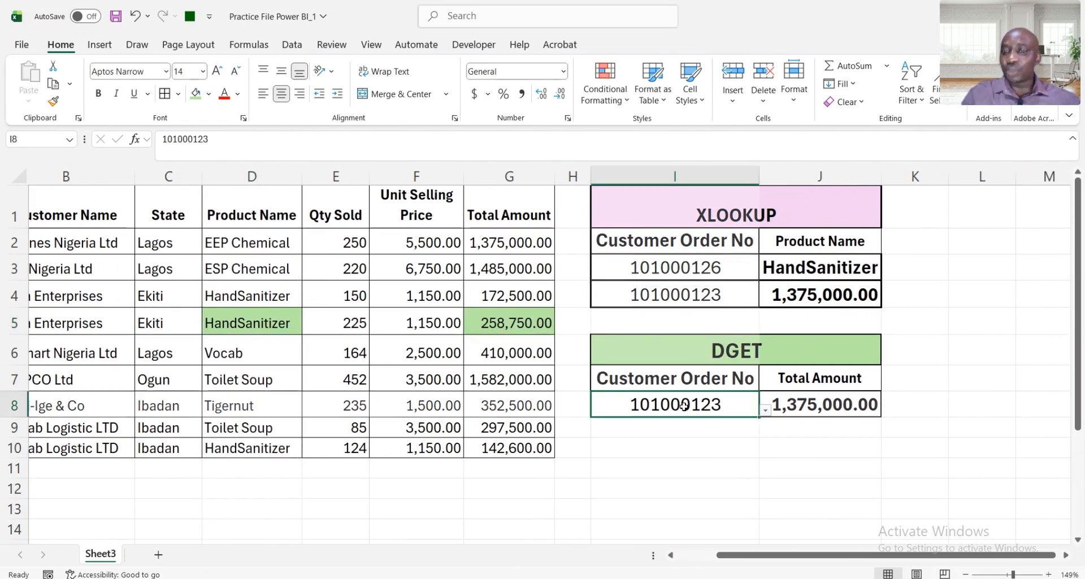
{"action": "left_click", "coordinate": [765, 411]}
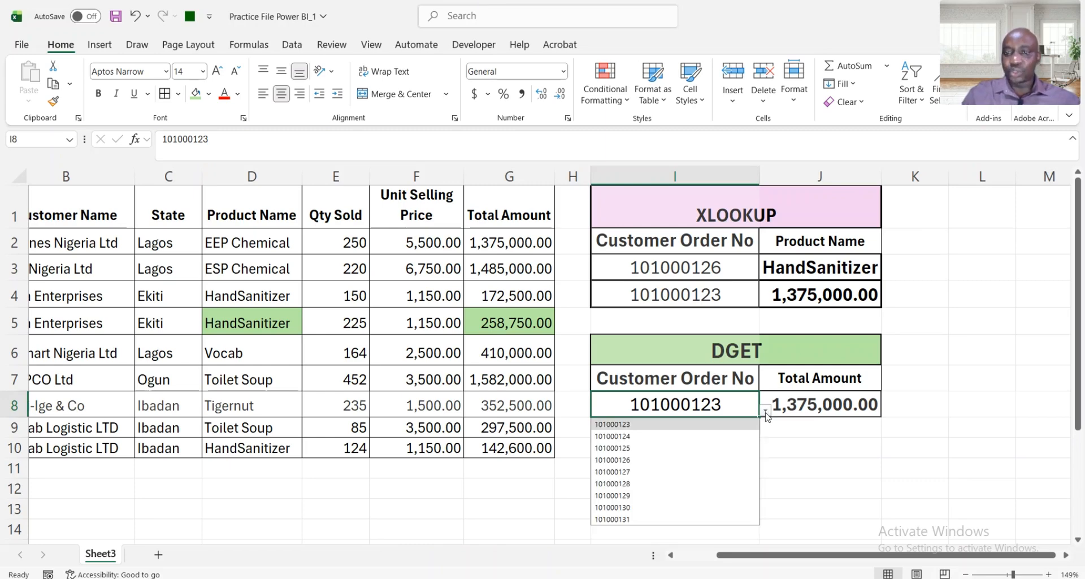
{"action": "left_click", "coordinate": [637, 483]}
{"action": "left_click", "coordinate": [829, 404]}
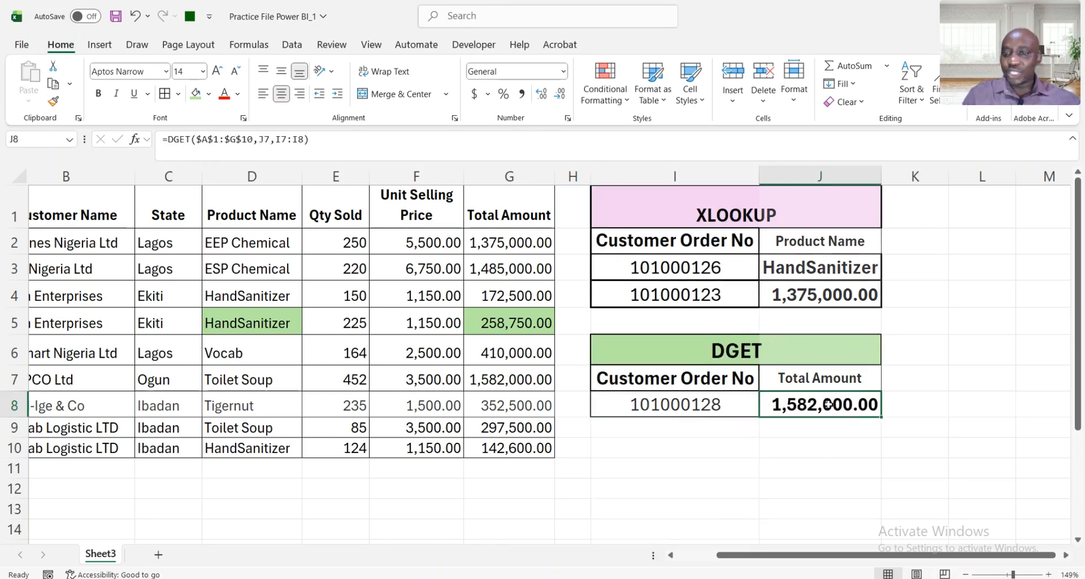
{"action": "left_click", "coordinate": [740, 357]}
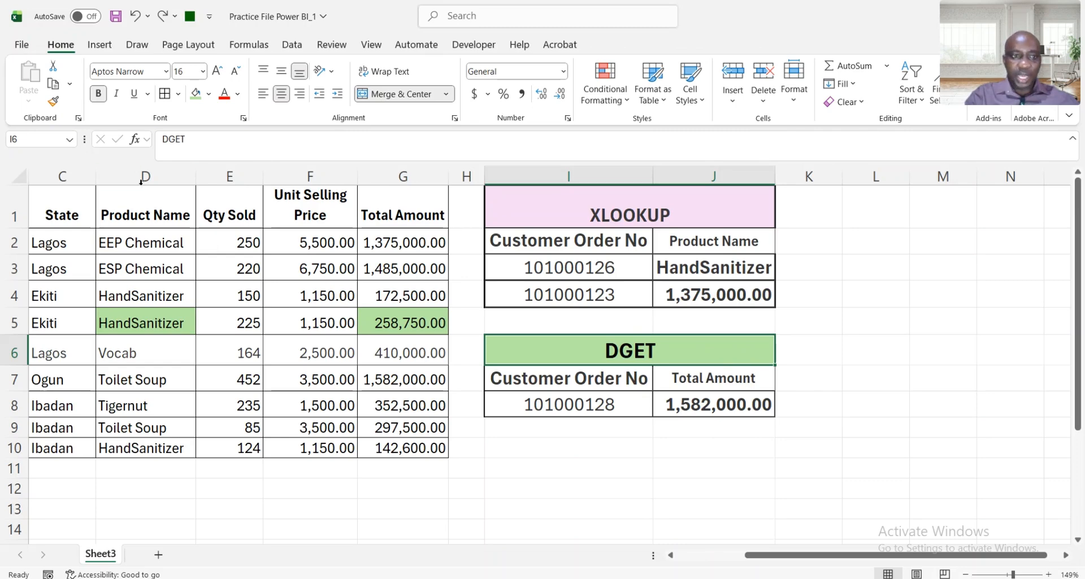
Copy the Product Name header from D1 into K7 as an additional DGET field.
{"action": "left_click", "coordinate": [158, 203]}
{"action": "key", "text": "ctrl+c"}
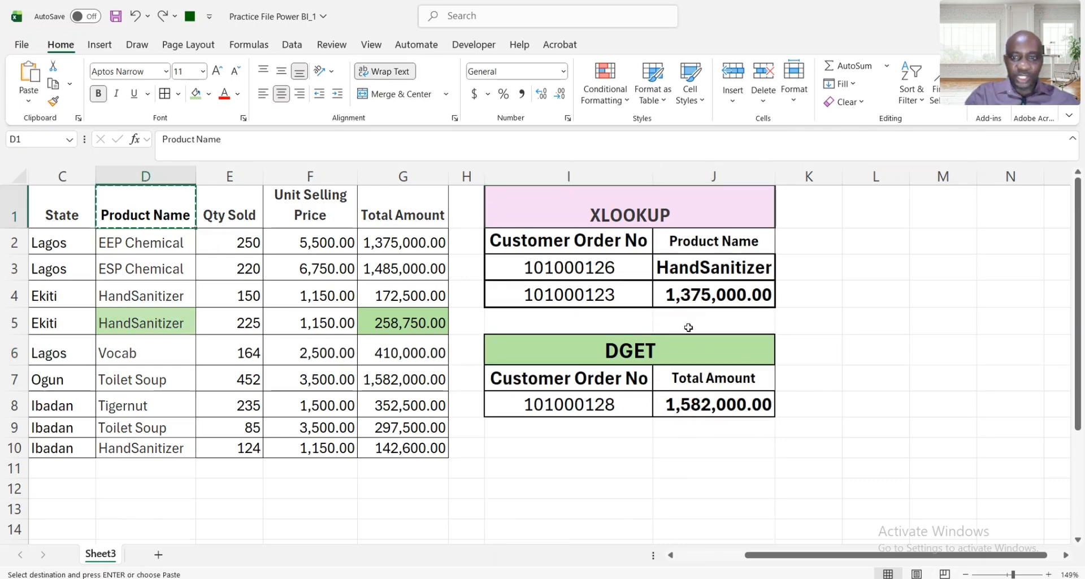
{"action": "left_click", "coordinate": [821, 376]}
{"action": "key", "text": "Return"}
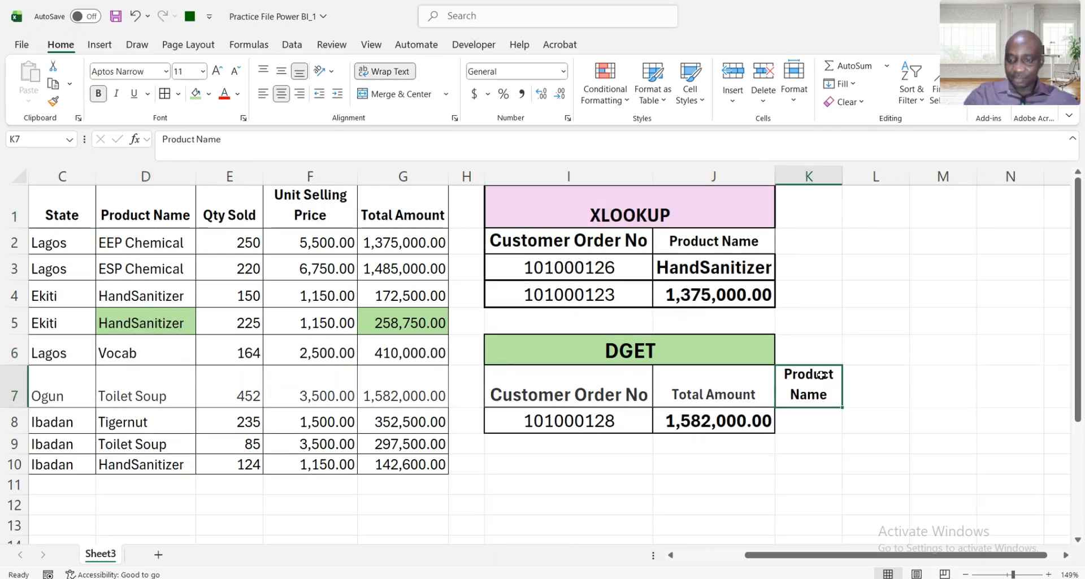
Merge and center the DGET title across I6:K6 and widen column K to fit the Product Name header on one line.
{"action": "key", "text": "Up"}
{"action": "key", "text": "Left"}
{"action": "key", "text": "shift+Right"}
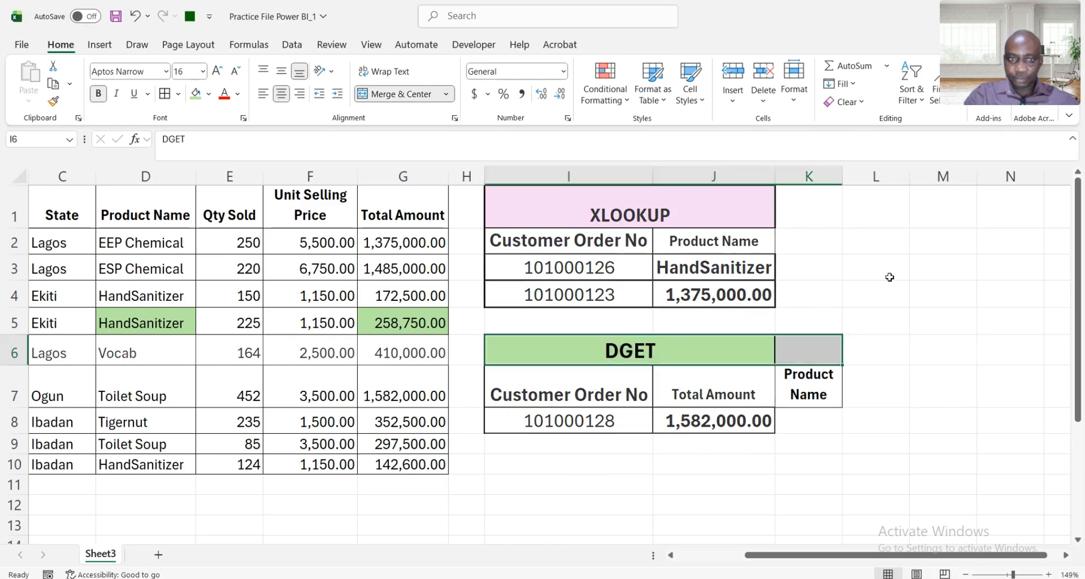
{"action": "left_click", "coordinate": [412, 94]}
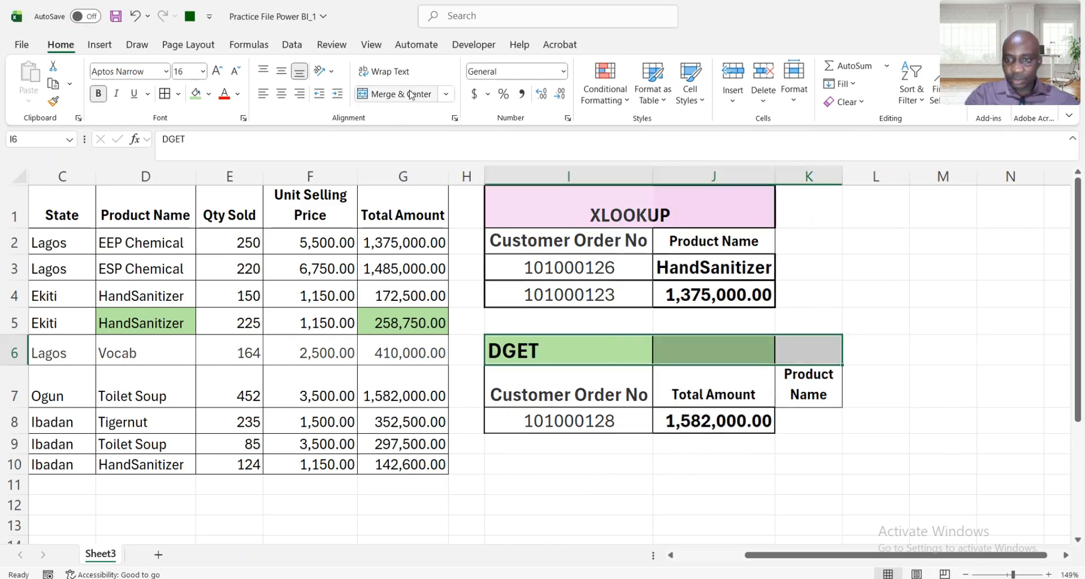
{"action": "left_click", "coordinate": [412, 94]}
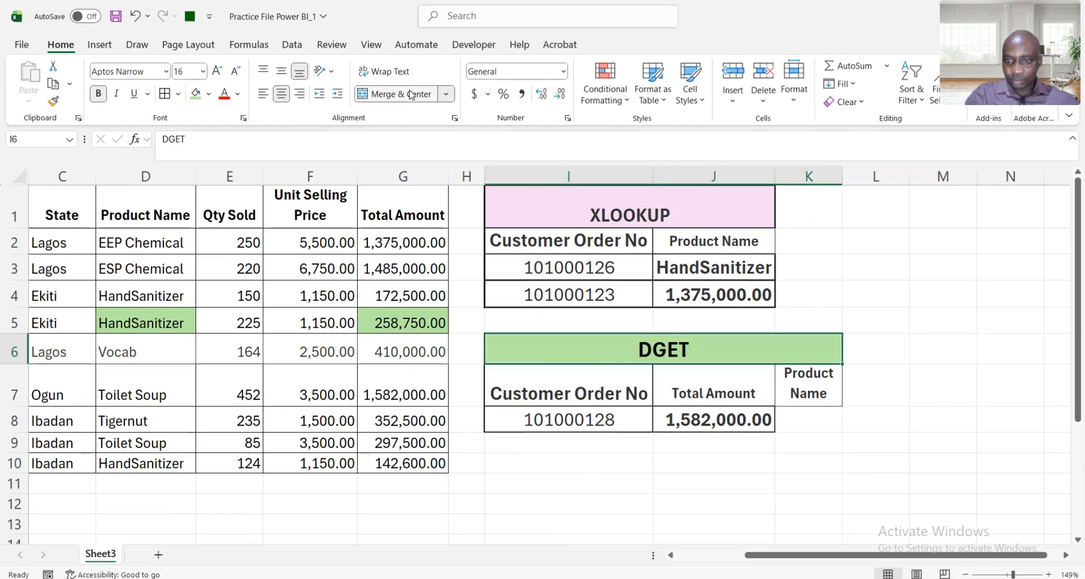
{"action": "left_click", "coordinate": [826, 384]}
{"action": "left_click_drag", "start_coordinate": [843, 176], "coordinate": [892, 180]}
Copy the DGET formula from J8 into K8 to look up the product name.
{"action": "left_click", "coordinate": [709, 415]}
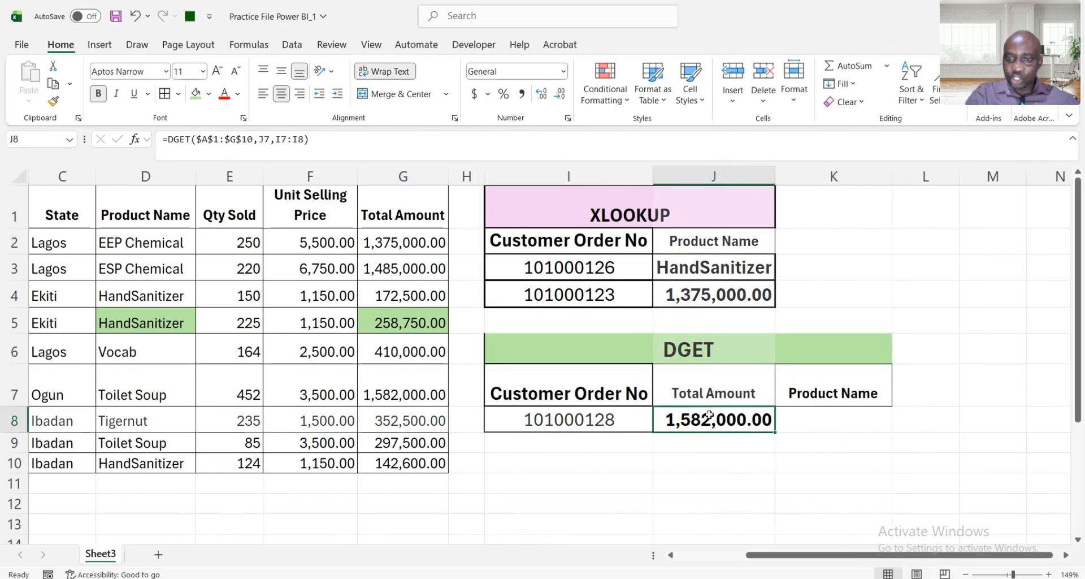
{"action": "key", "text": "ctrl+c"}
{"action": "key", "text": "Right"}
{"action": "key", "text": "Return"}
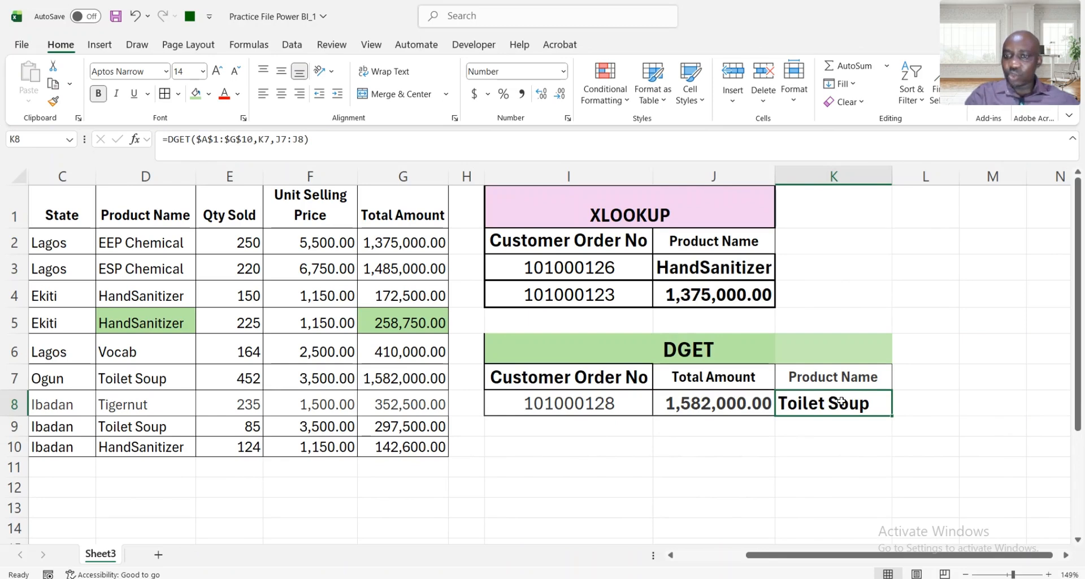
Choose the order number from A3 in the I8 drop-down and widen column K slightly to fit the product name.
{"action": "left_click", "coordinate": [705, 402]}
{"action": "left_click", "coordinate": [606, 406]}
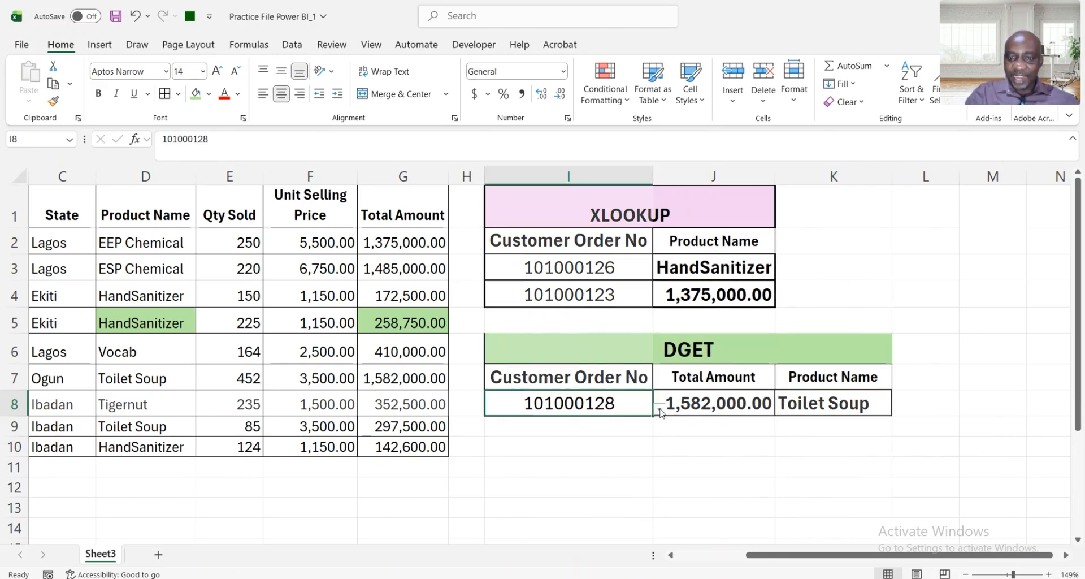
{"action": "left_click", "coordinate": [659, 409]}
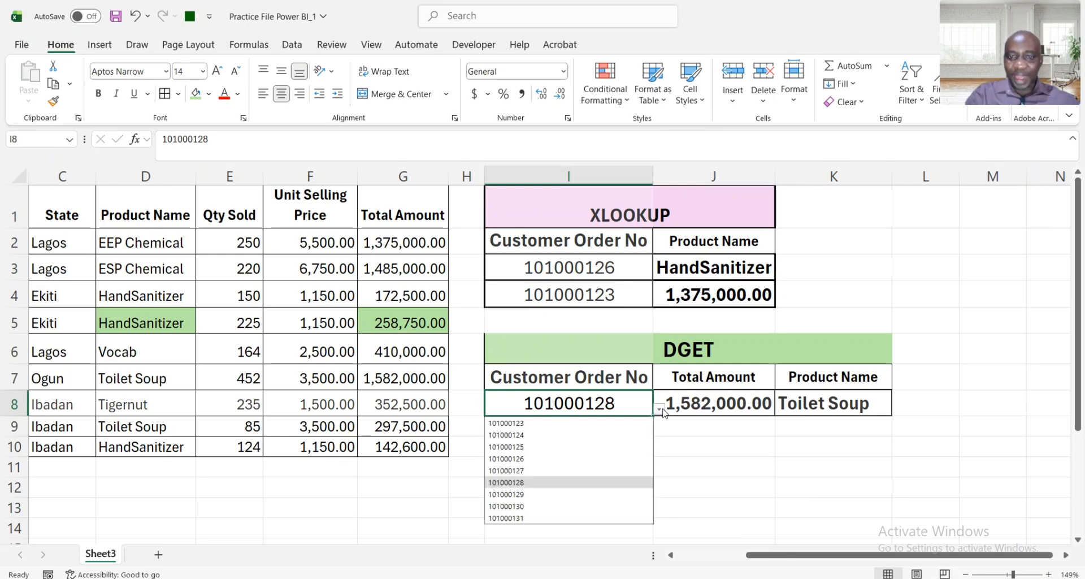
{"action": "left_click", "coordinate": [527, 435]}
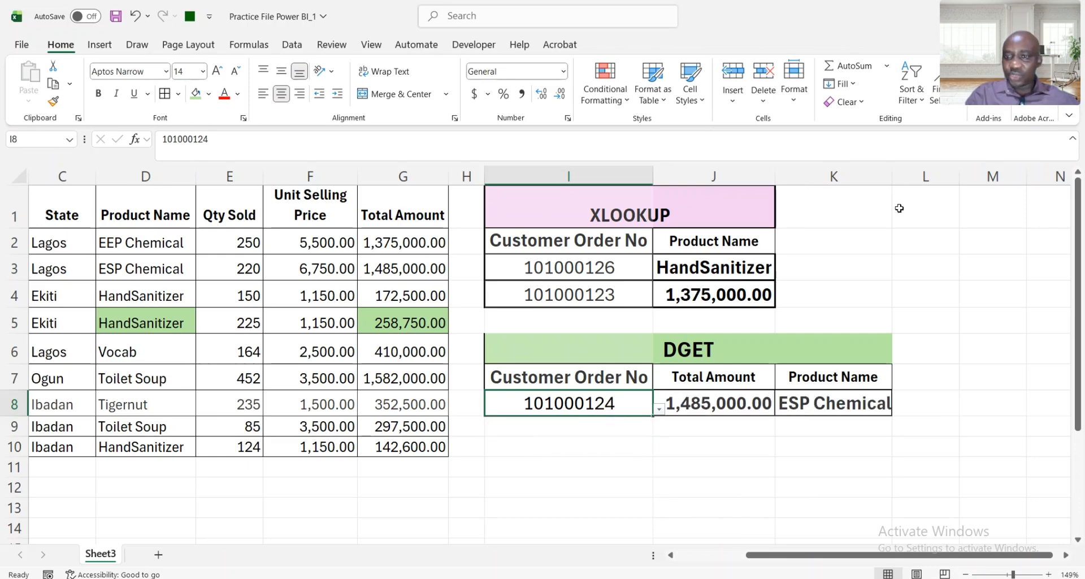
{"action": "left_click_drag", "start_coordinate": [894, 175], "coordinate": [899, 176]}
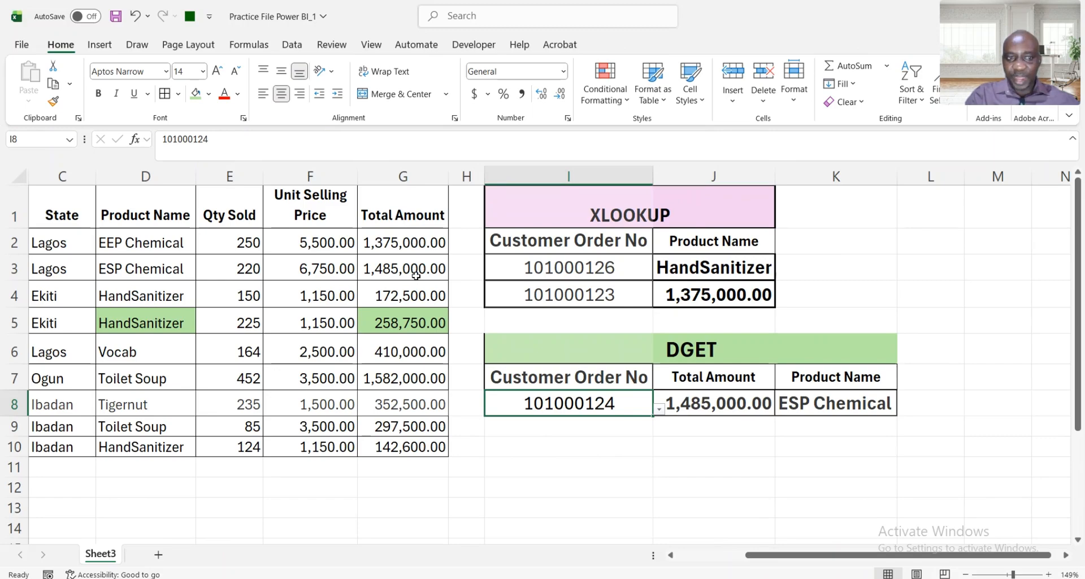
Compare the DGET results in J8 and K8 with the matching order in row 3 of the data table.
{"action": "scroll", "coordinate": [416, 276], "scroll_direction": "left", "scroll_amount": 5}
{"action": "scroll", "coordinate": [395, 277], "scroll_direction": "down", "scroll_amount": 1}
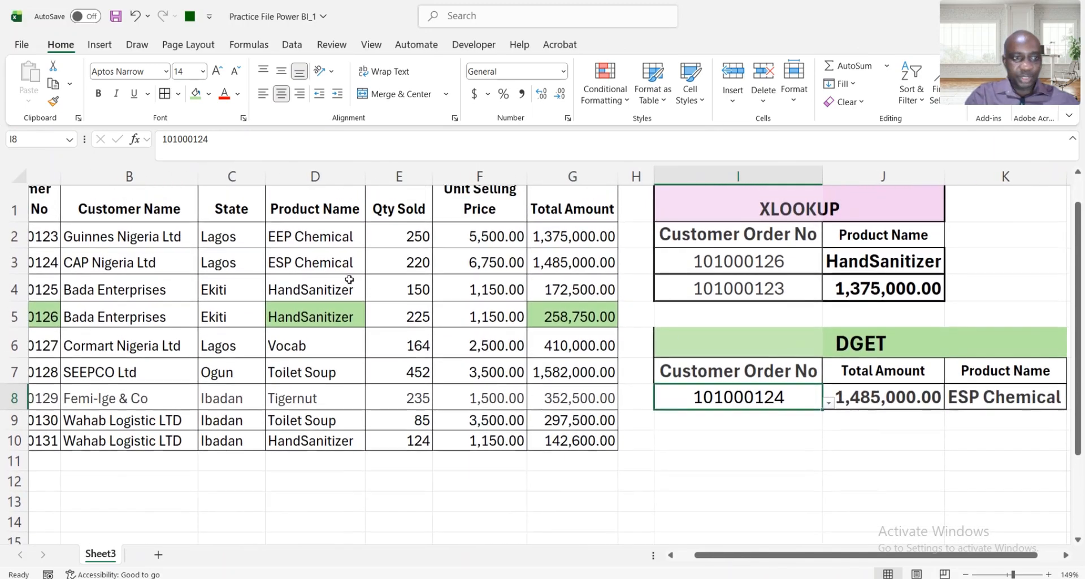
{"action": "scroll", "coordinate": [349, 279], "scroll_direction": "up", "scroll_amount": 1}
{"action": "left_click", "coordinate": [14, 265]}
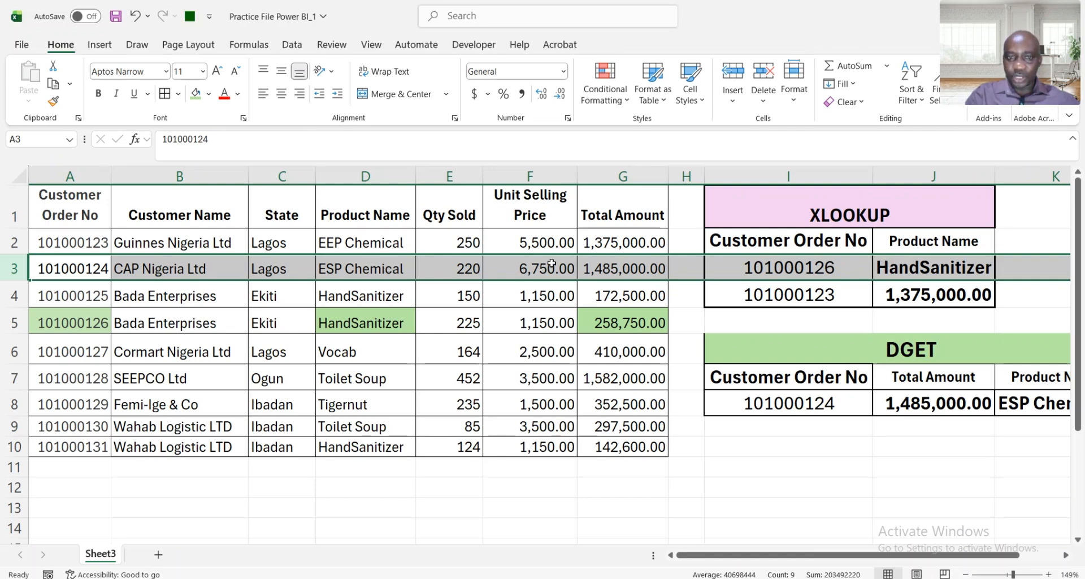
{"action": "left_click", "coordinate": [1033, 403]}
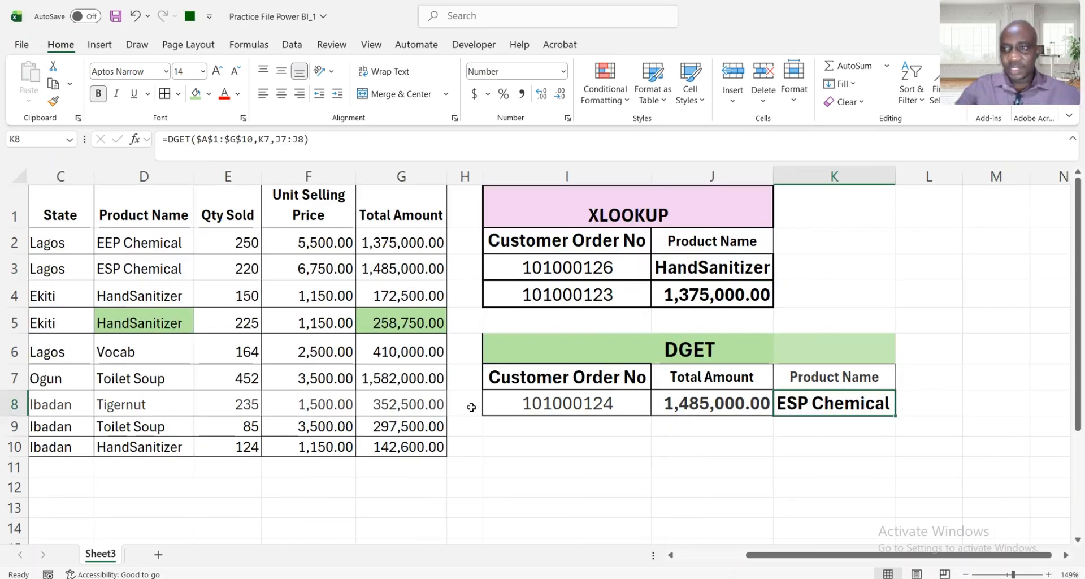